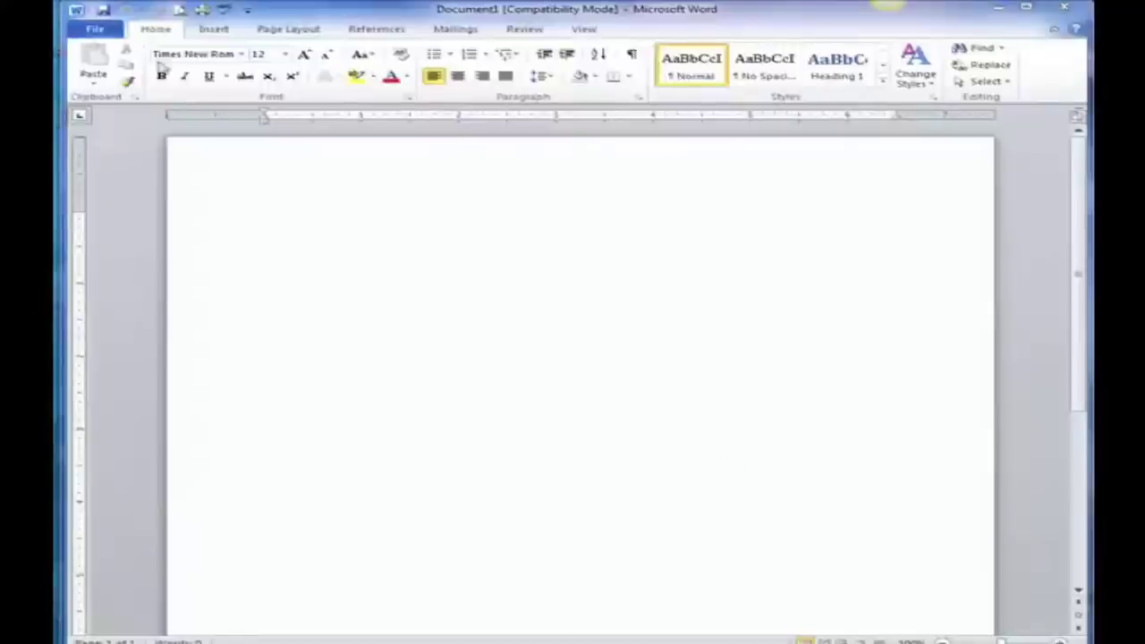
Step: Start saving the new document, bringing up Save As with the default name Doc1.docx
left_click(94, 31)
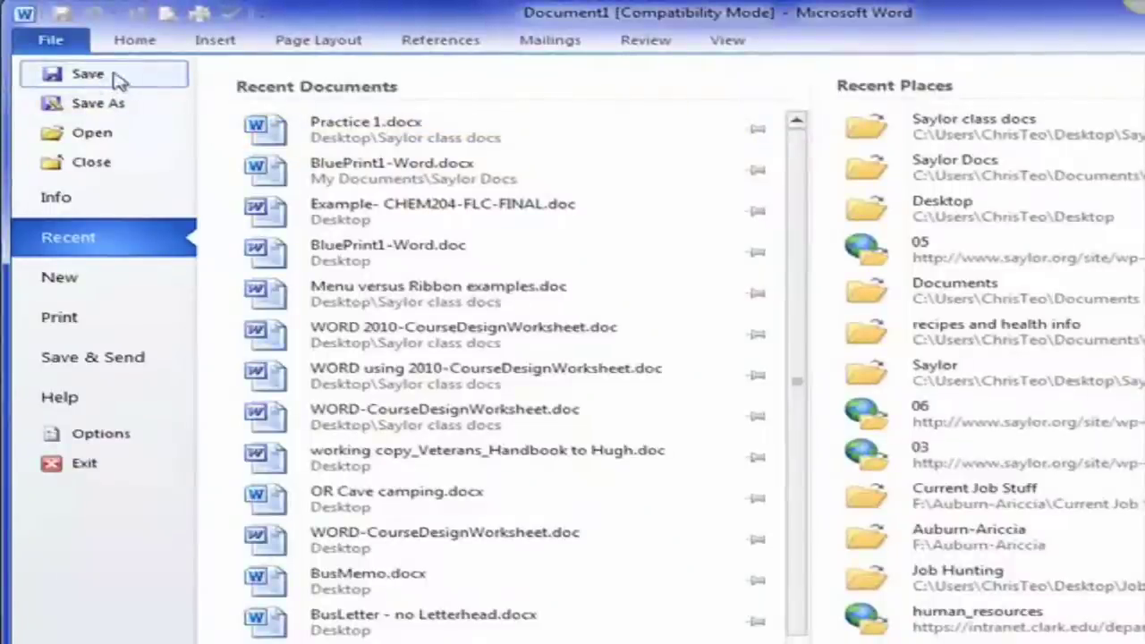
left_click(88, 74)
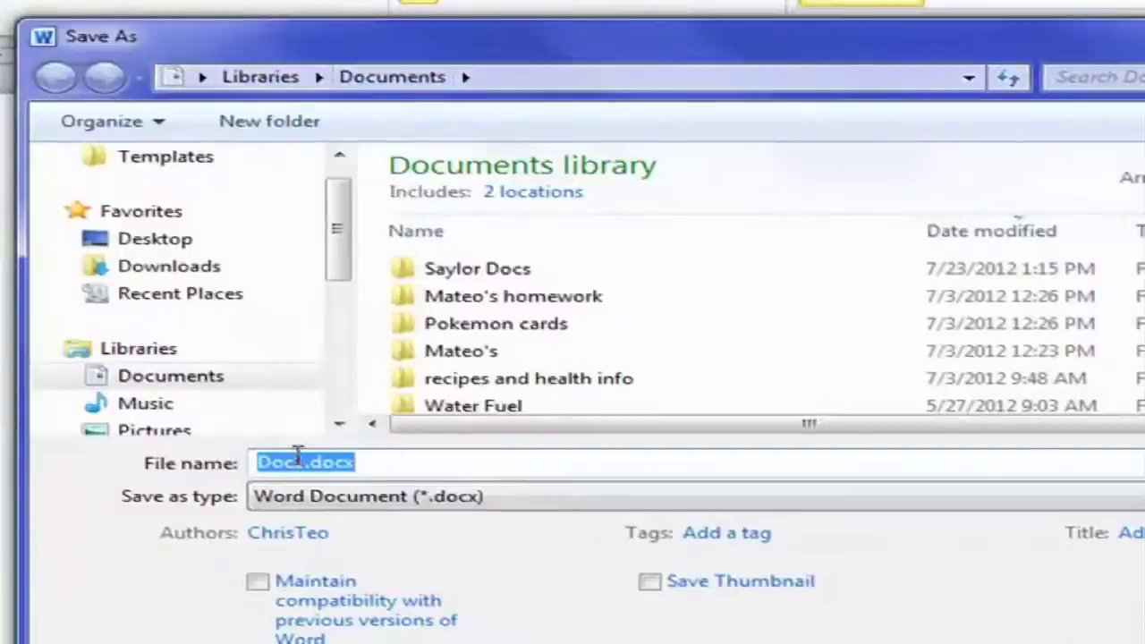
left_click(531, 498)
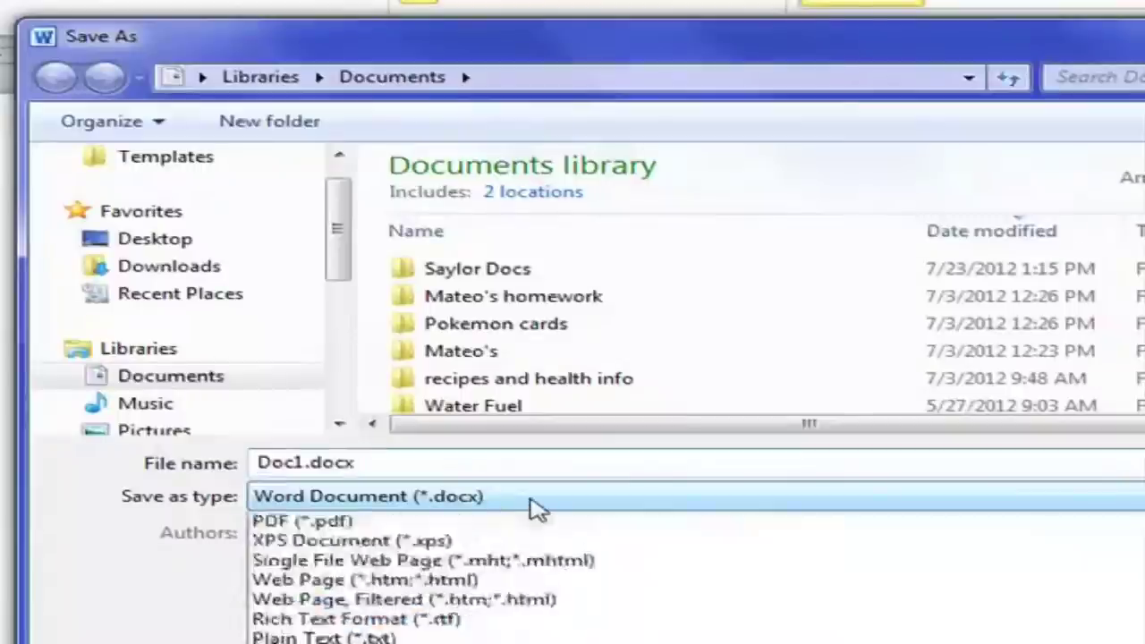
left_click(533, 501)
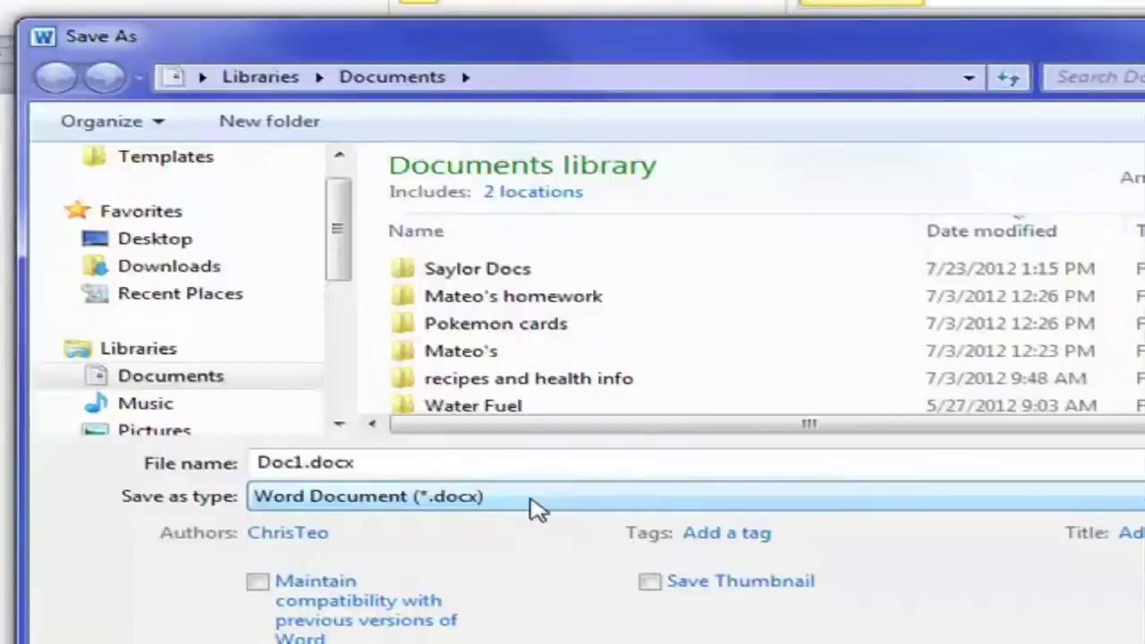
left_click(536, 508)
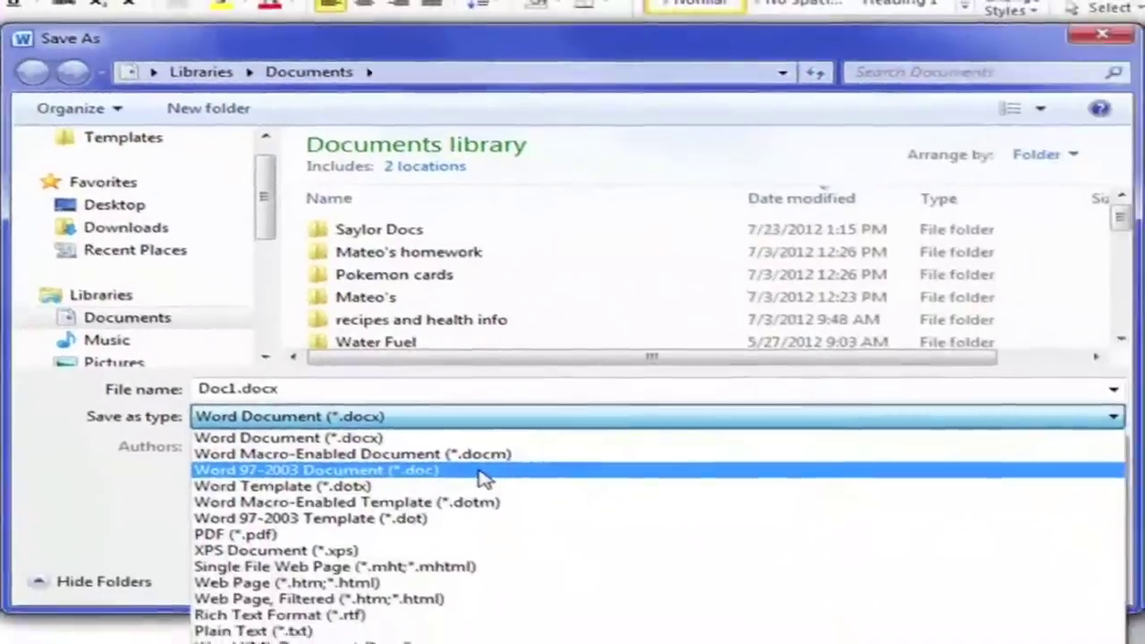
left_click(577, 562)
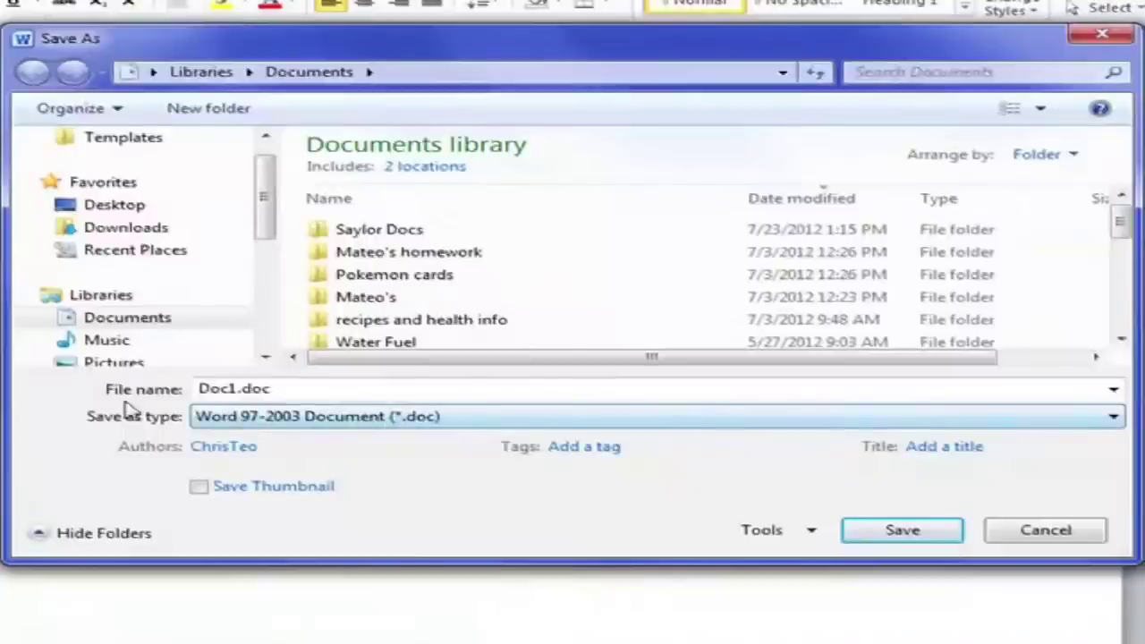
left_click(308, 420)
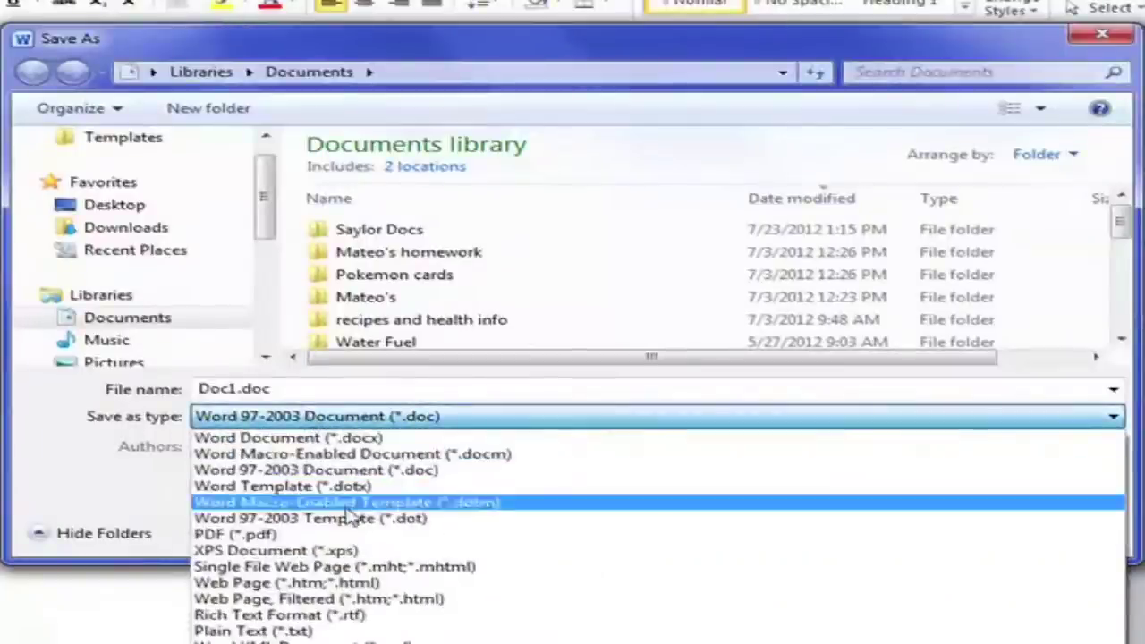
left_click(349, 535)
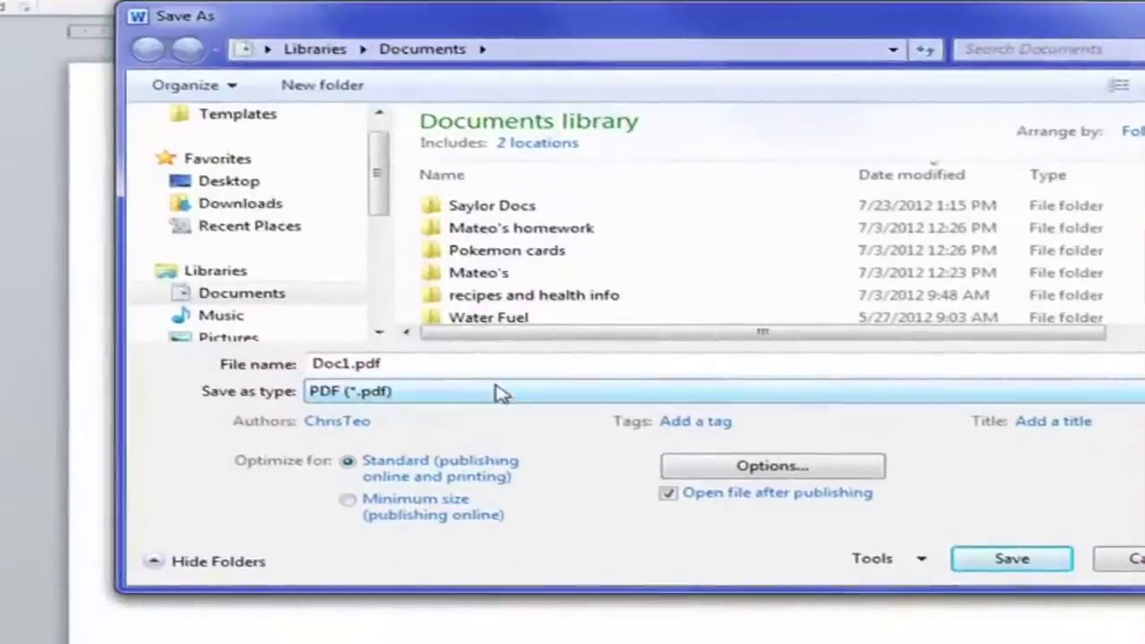
left_click(386, 417)
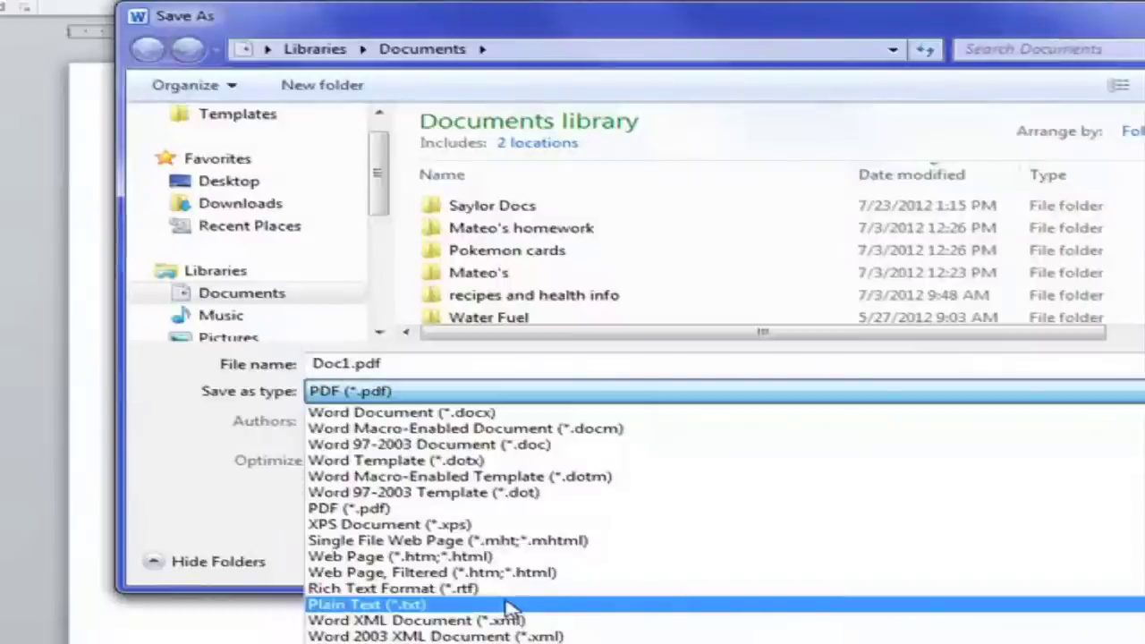
left_click(601, 400)
left_click(486, 396)
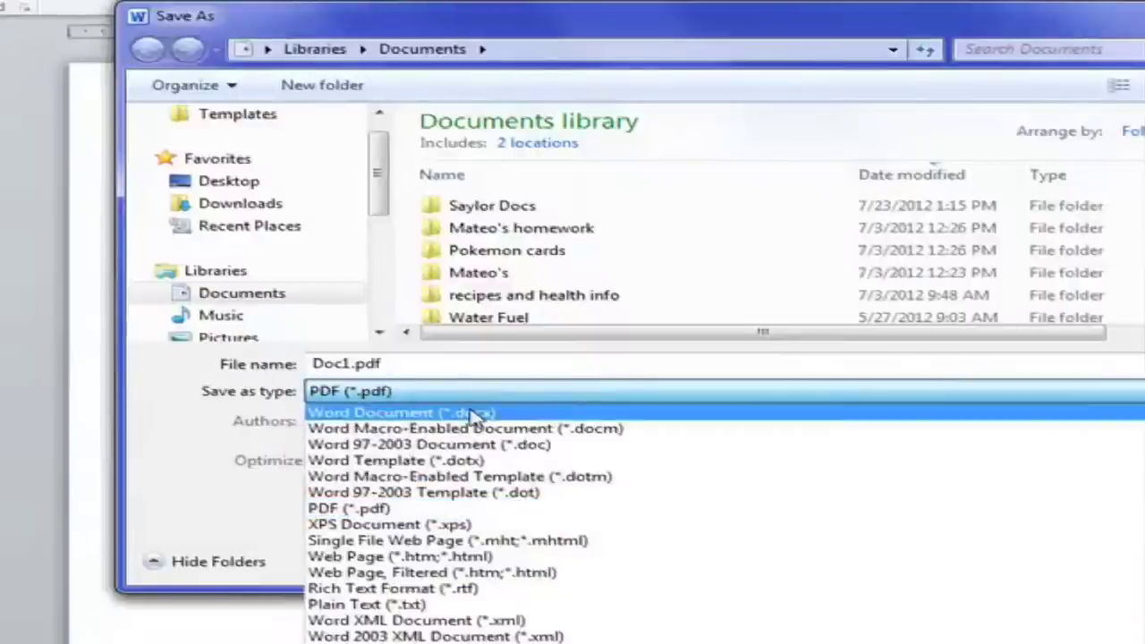
left_click(475, 410)
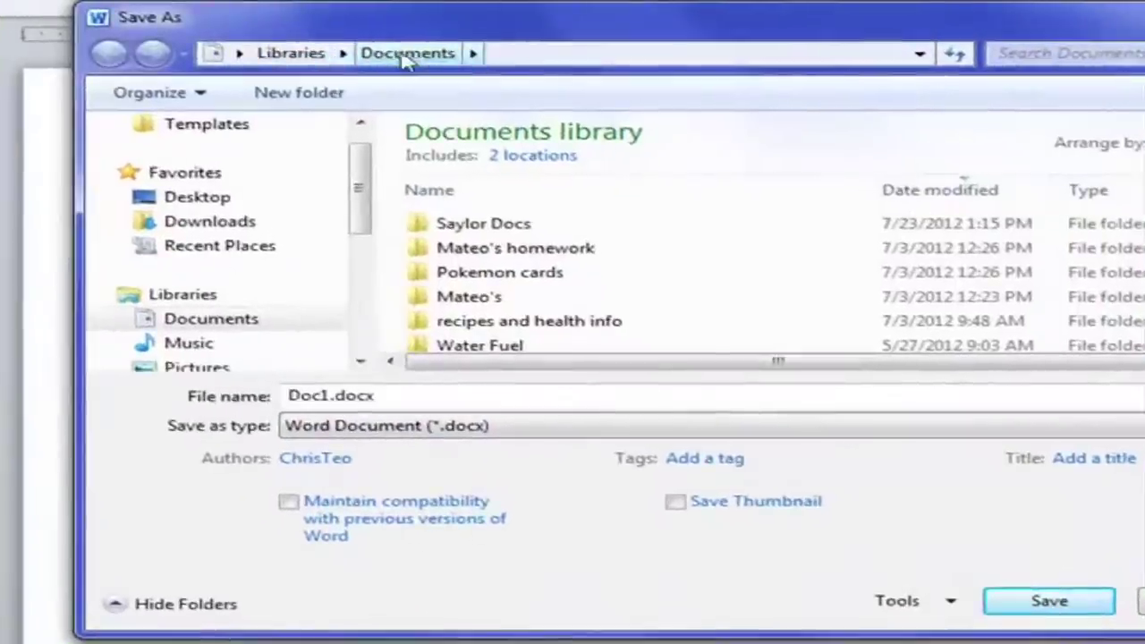
Step: Target the Saylor - ORG folder on the F: drive and name the file Practice 1
left_click(201, 322)
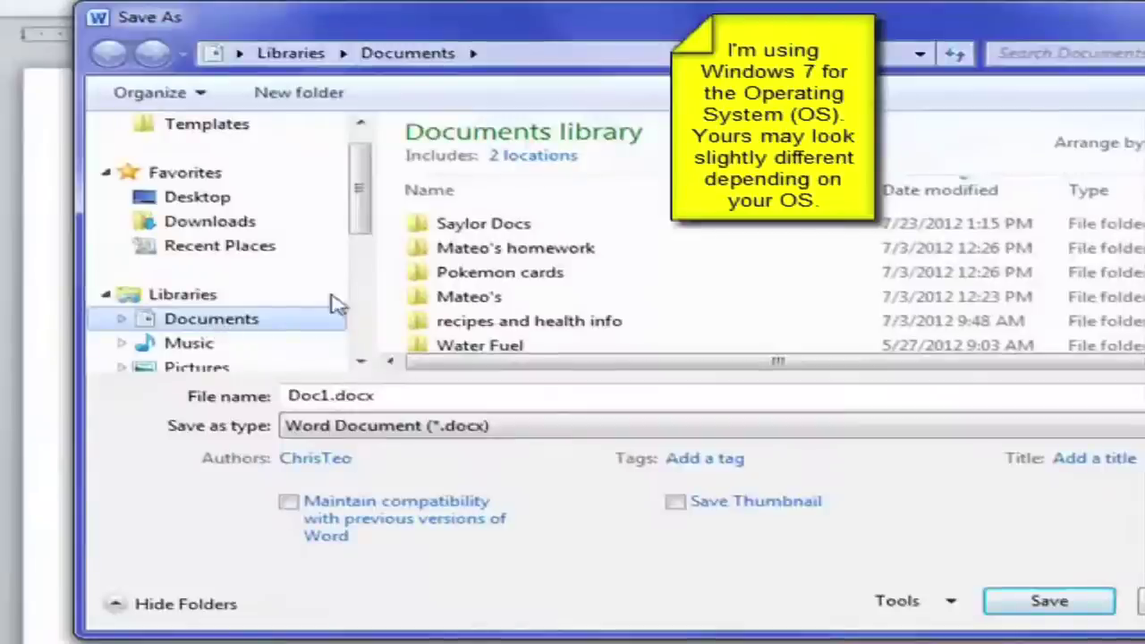
left_click_drag(365, 169, 374, 279)
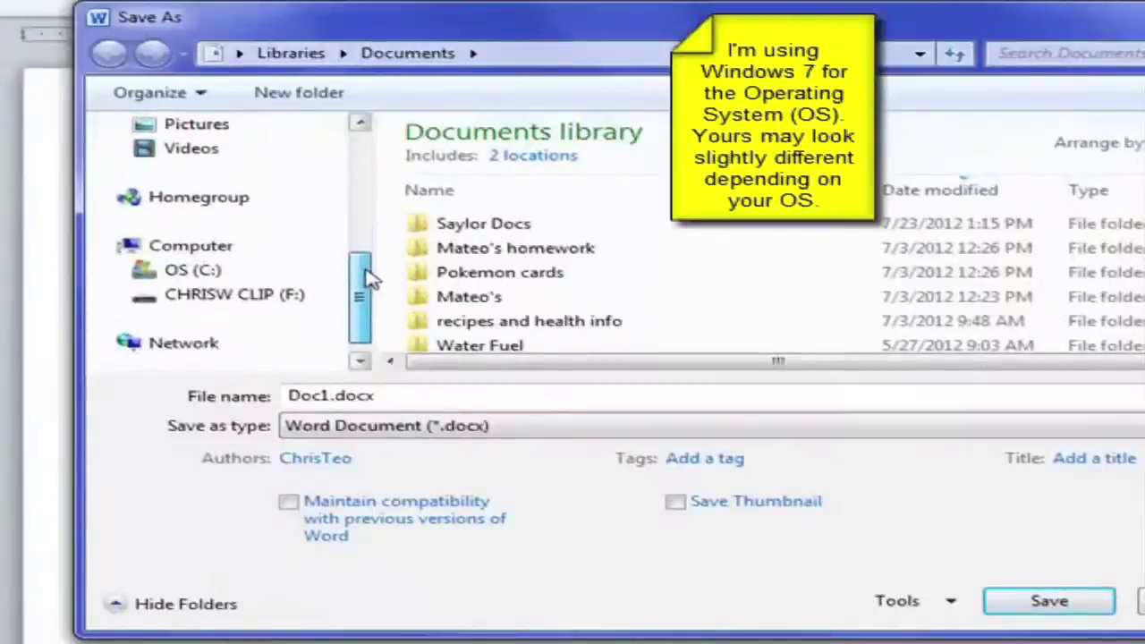
left_click(240, 301)
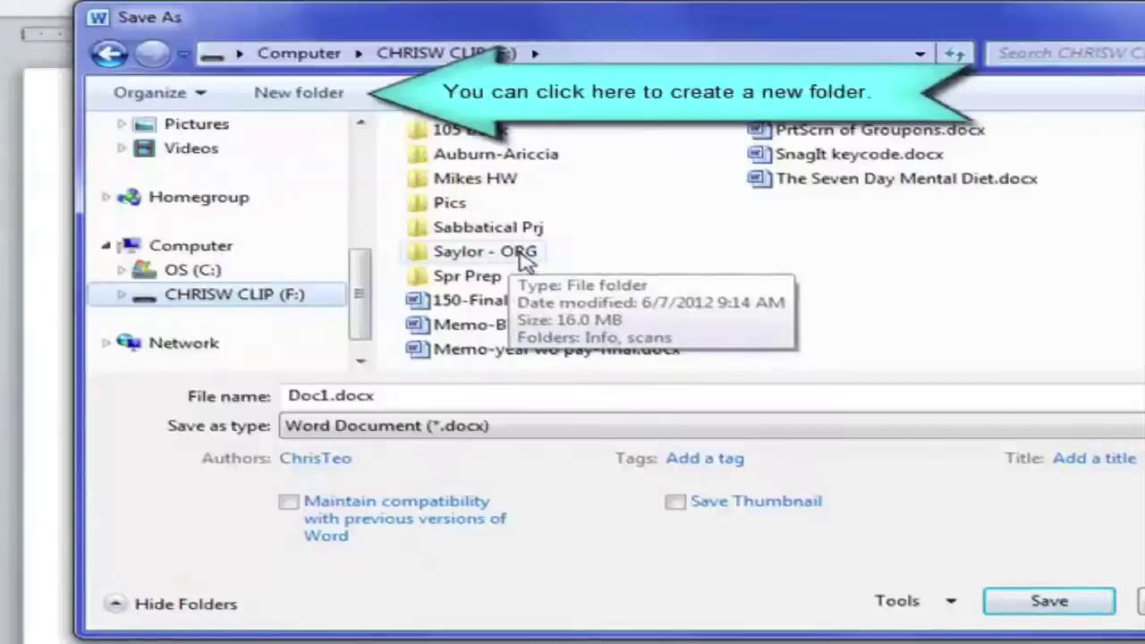
double_click(526, 256)
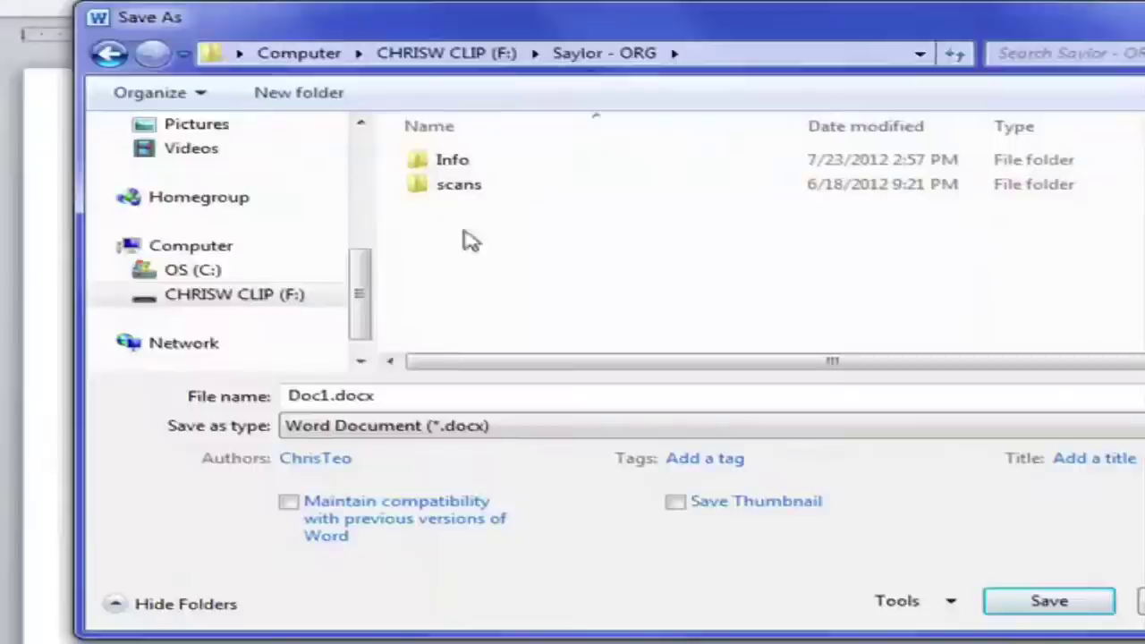
double_click(404, 398)
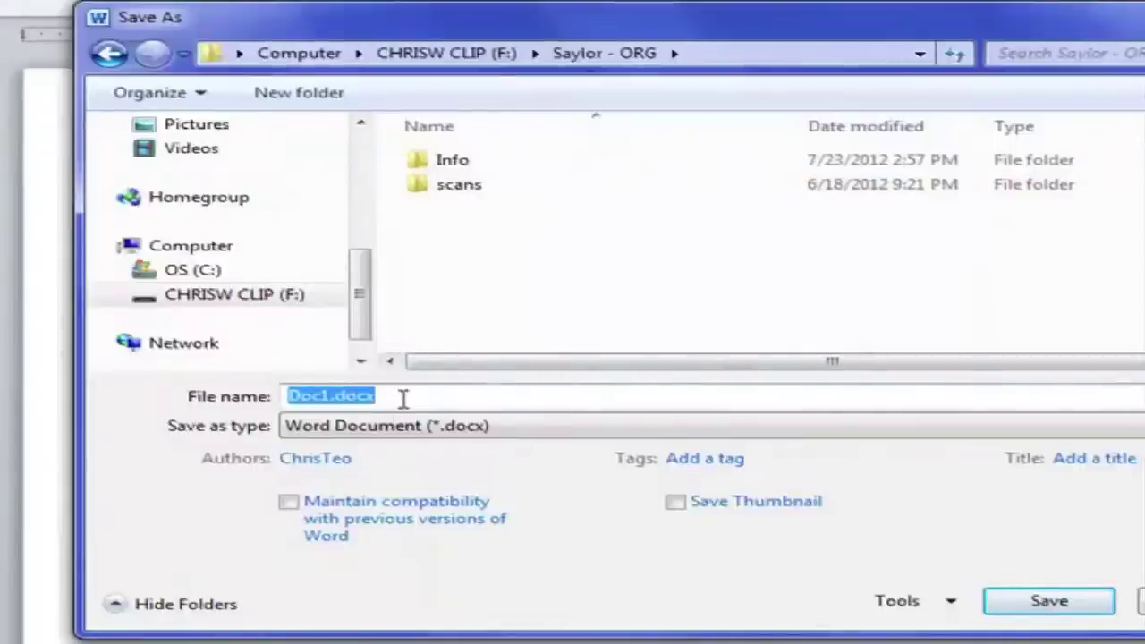
type("P")
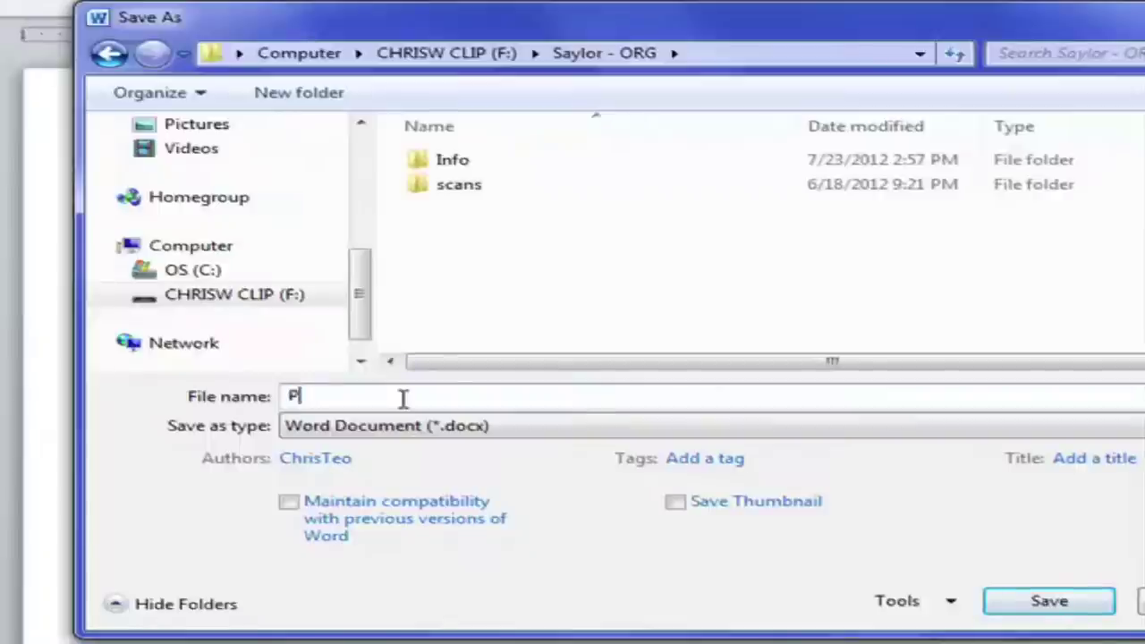
type("ractice ")
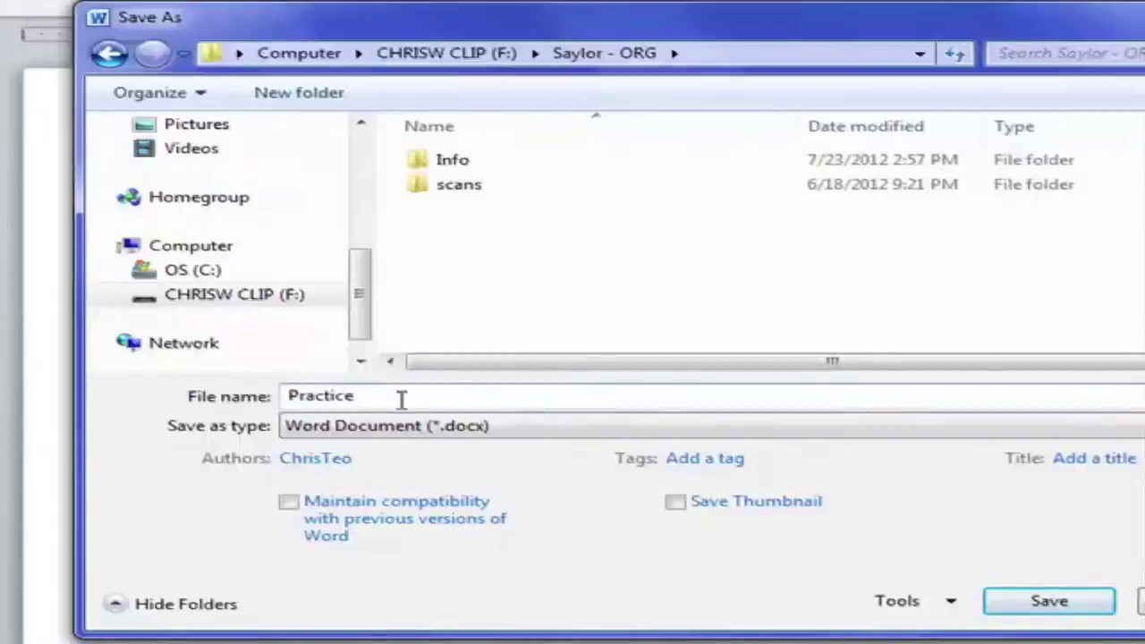
type("1")
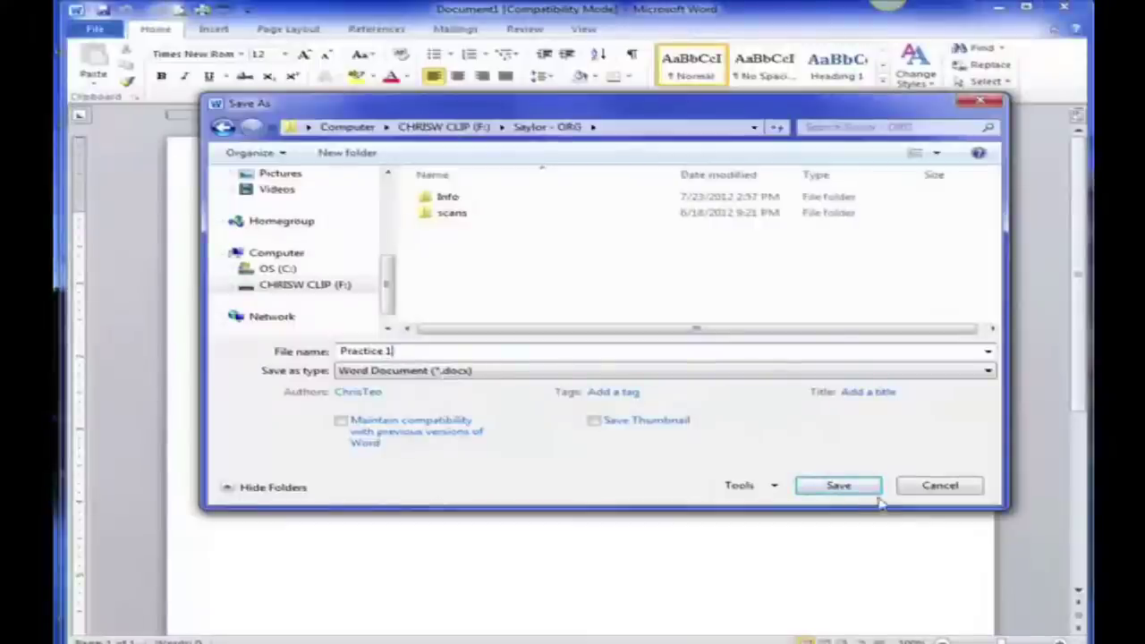
Step: Save the file as Practice 1.docx and type the author's first name as the opening line
left_click(838, 485)
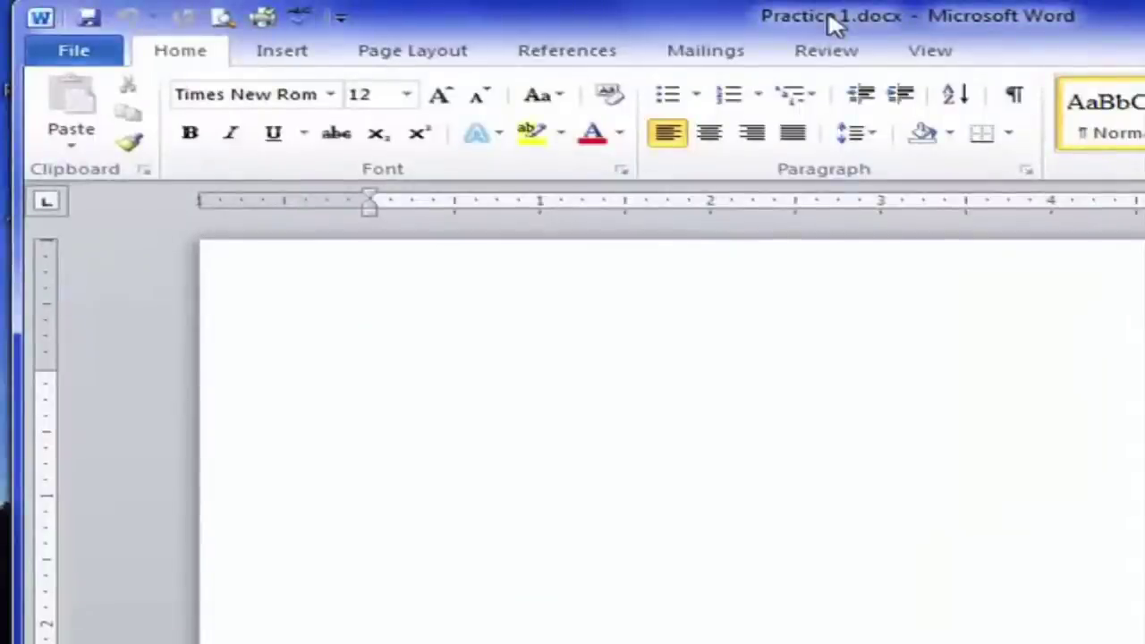
type("Chris")
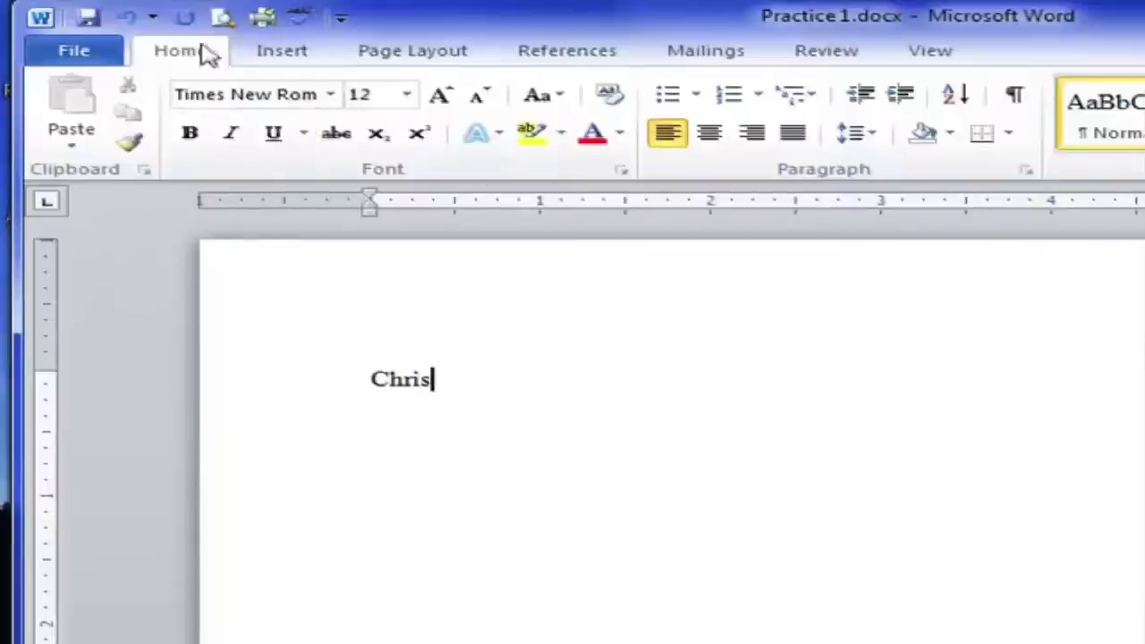
Step: On the Print page, try a page range of 1, then clear it back to all pages
left_click(74, 56)
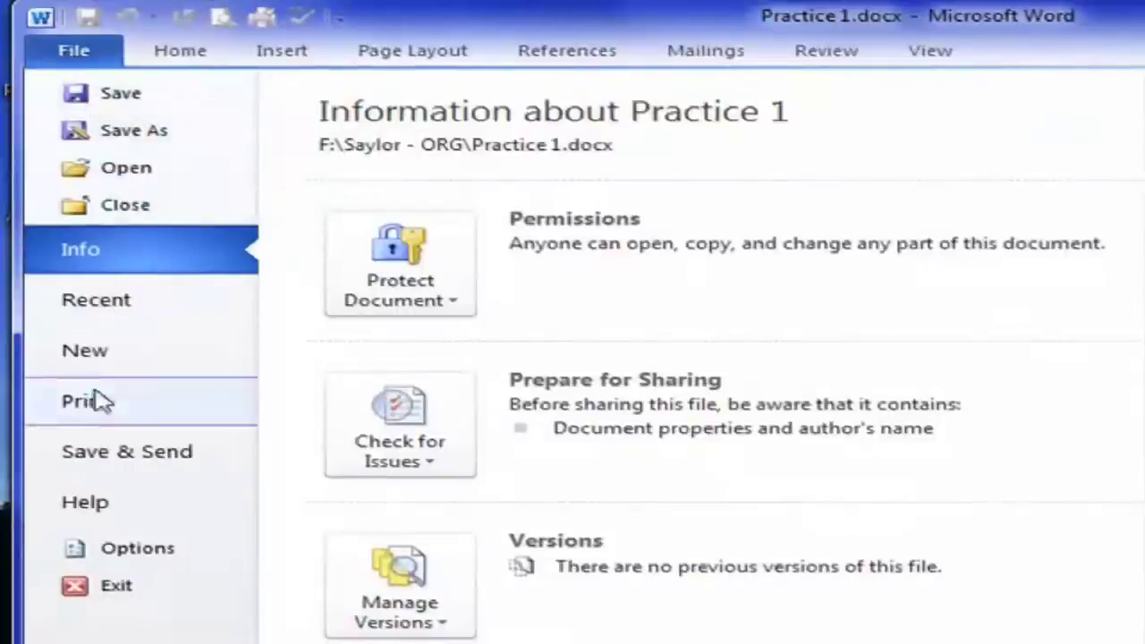
left_click(136, 404)
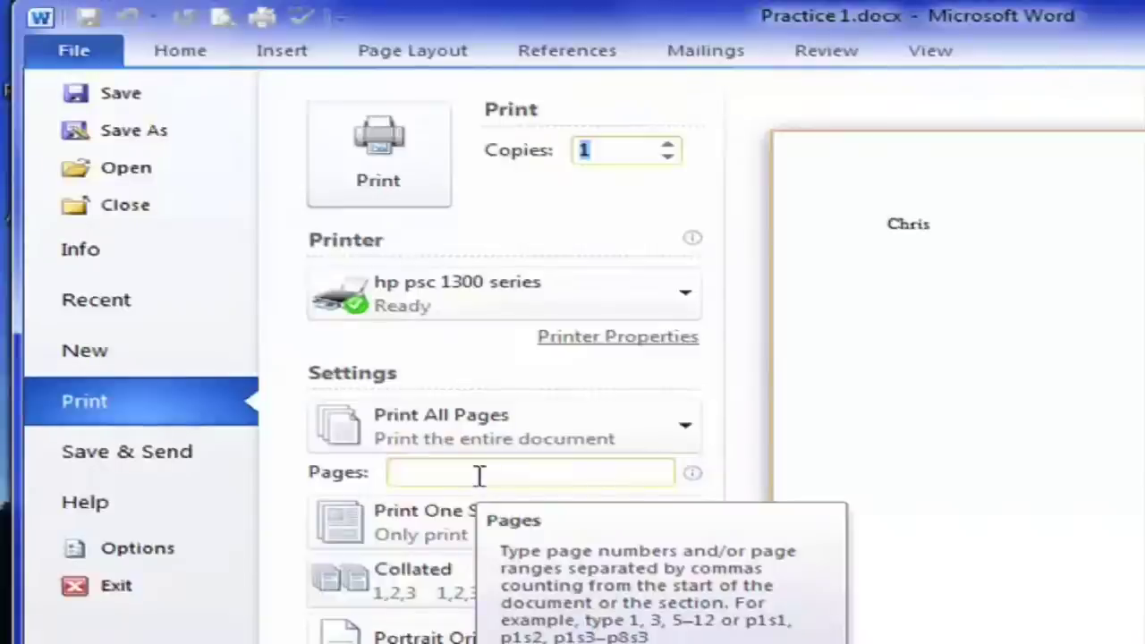
left_click(480, 475)
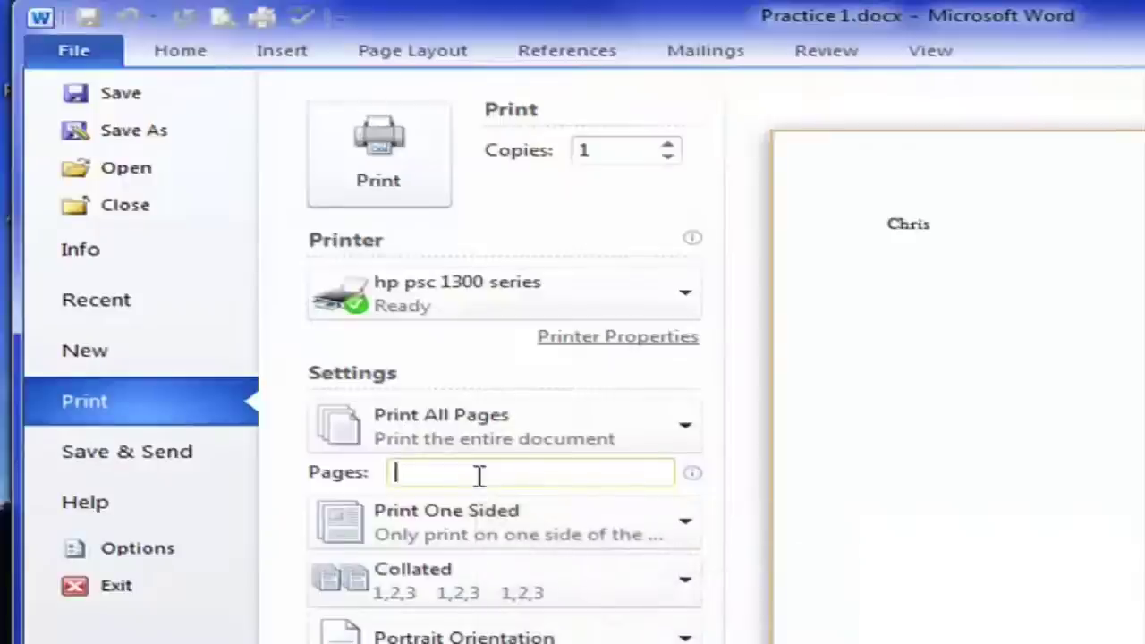
type("1")
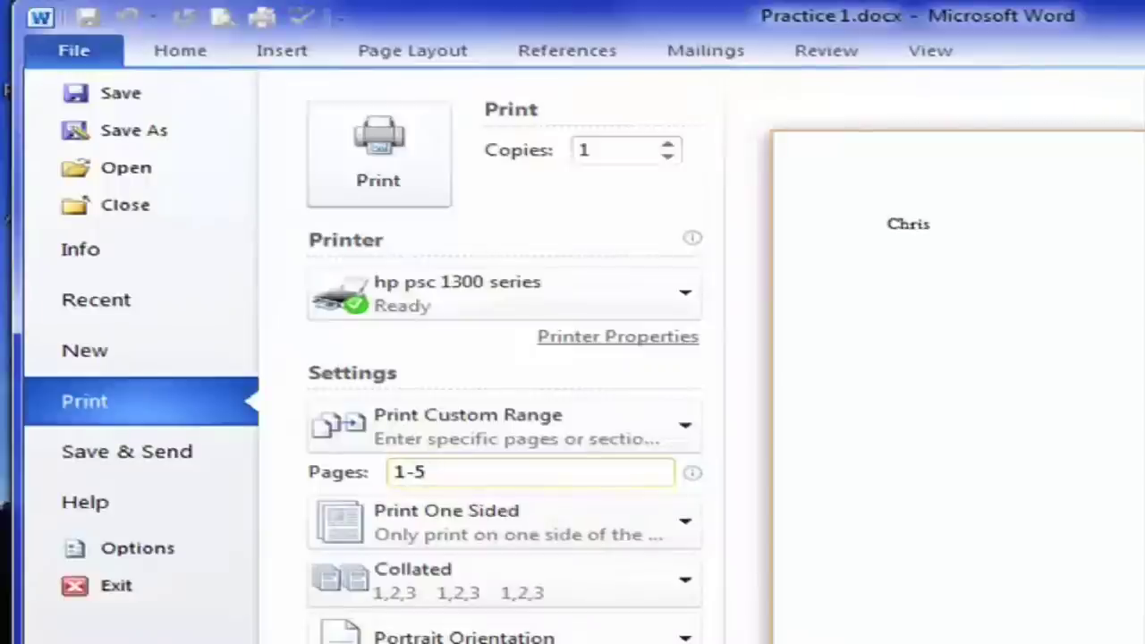
key("BackSpace")
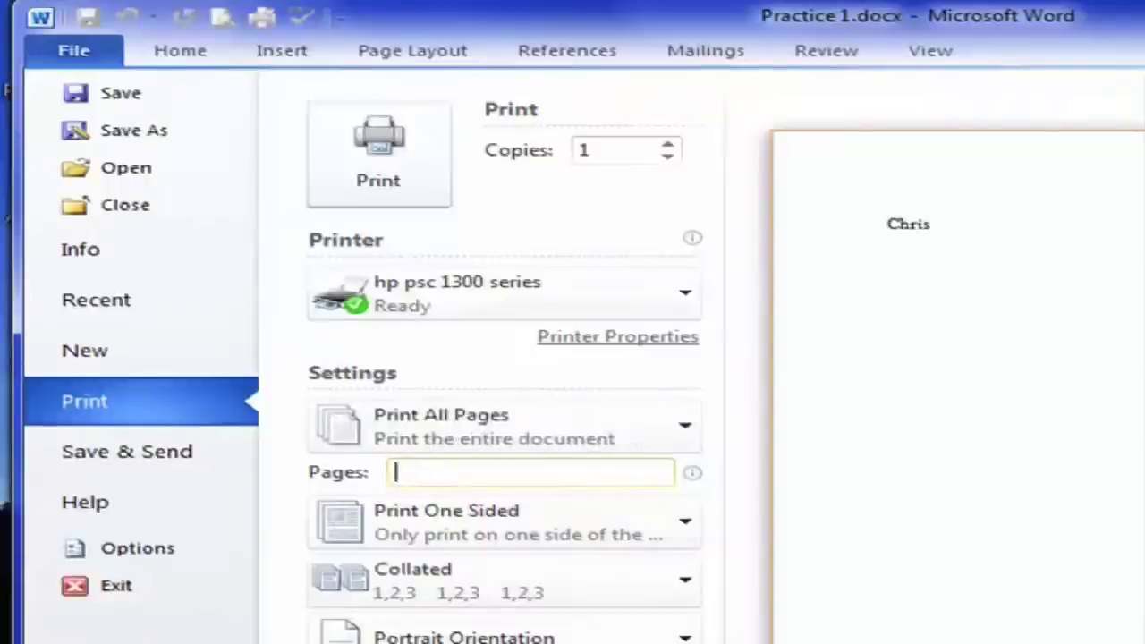
type("1,3")
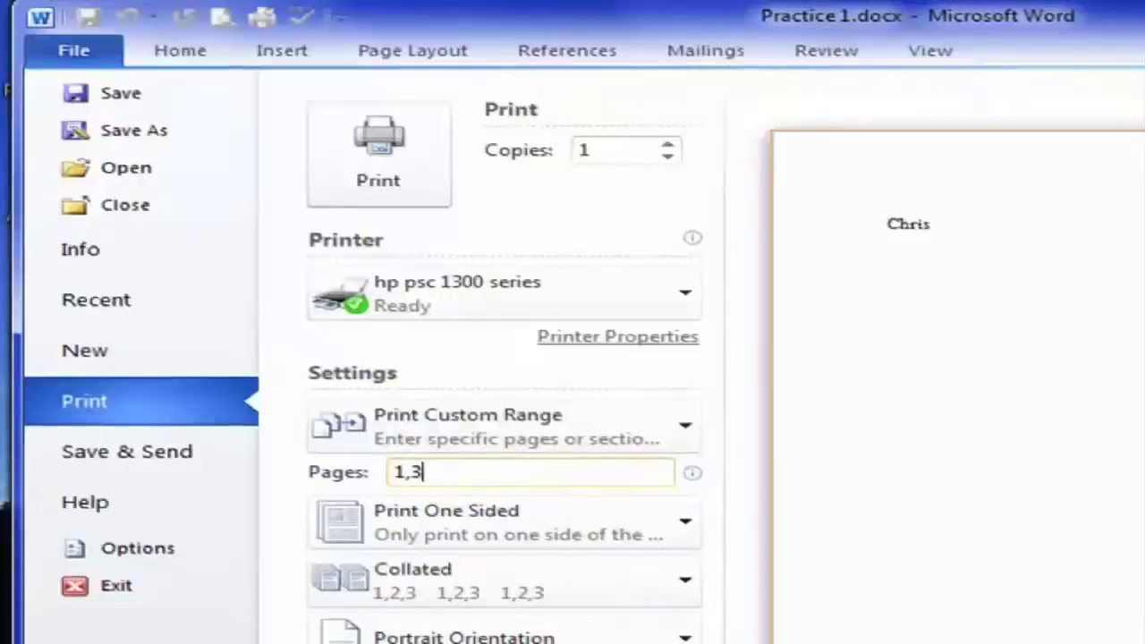
key("BackSpace")
key("BackSpace")
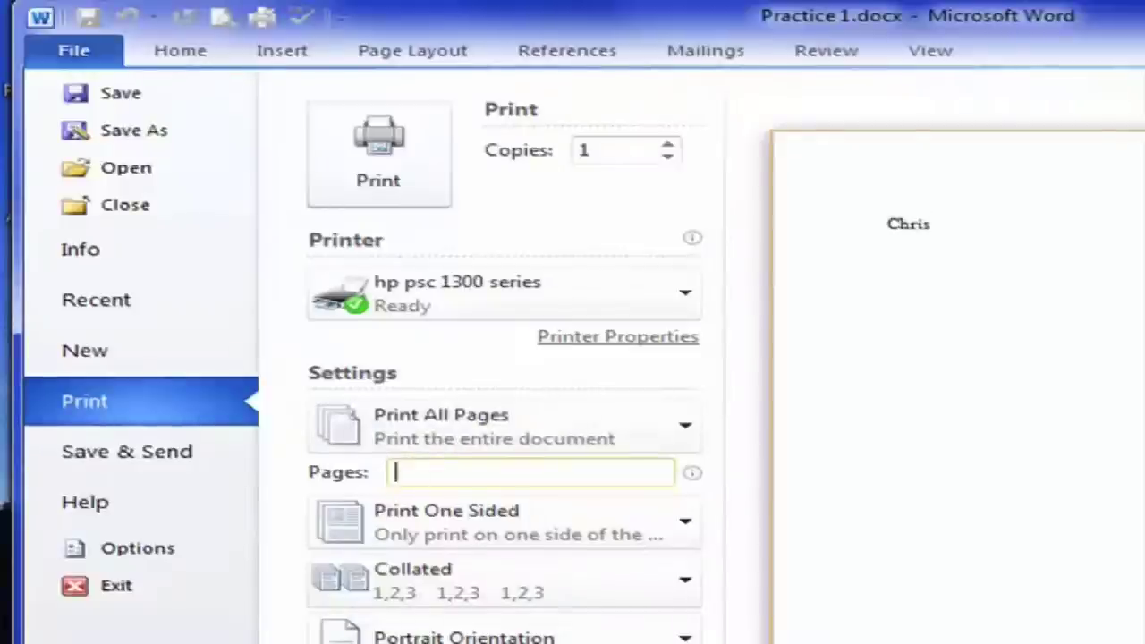
mouse_move(480, 299)
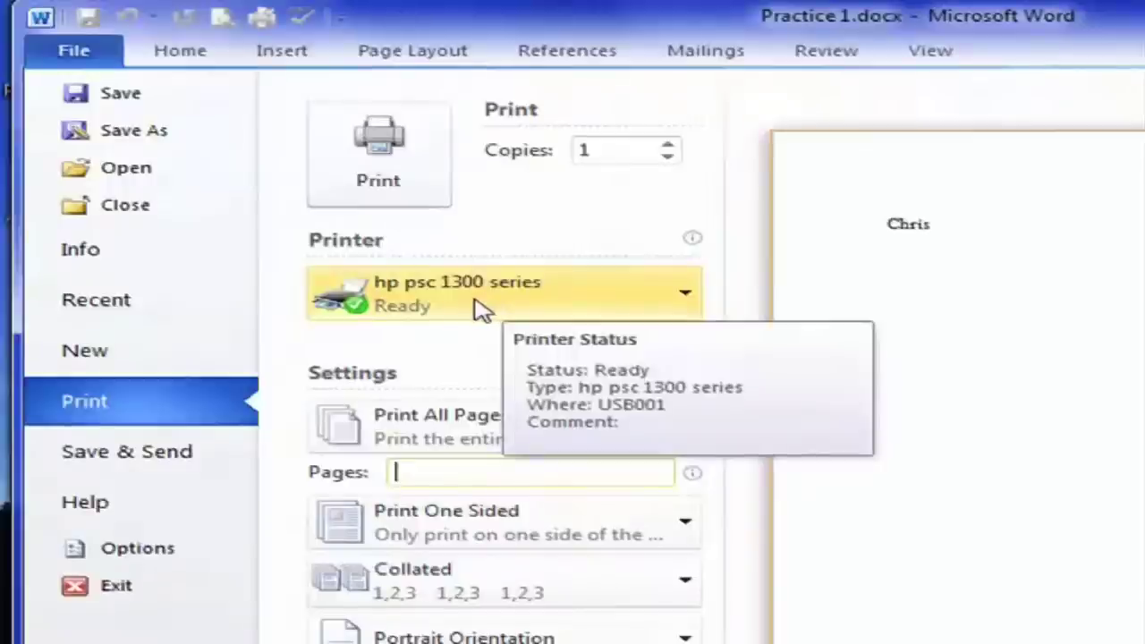
left_click(684, 294)
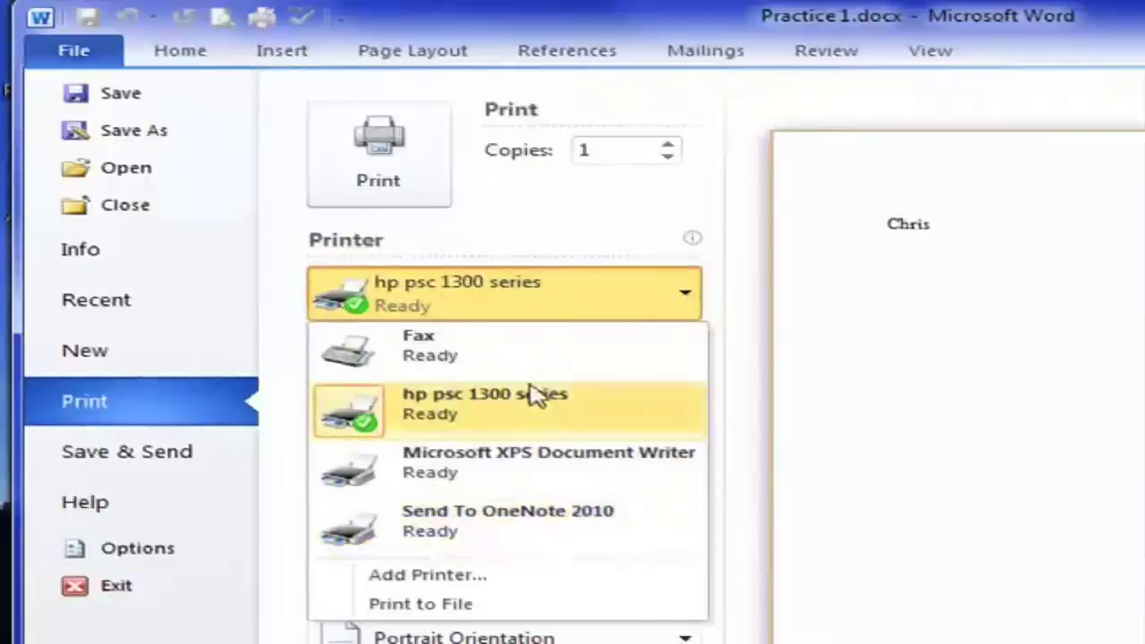
left_click(614, 417)
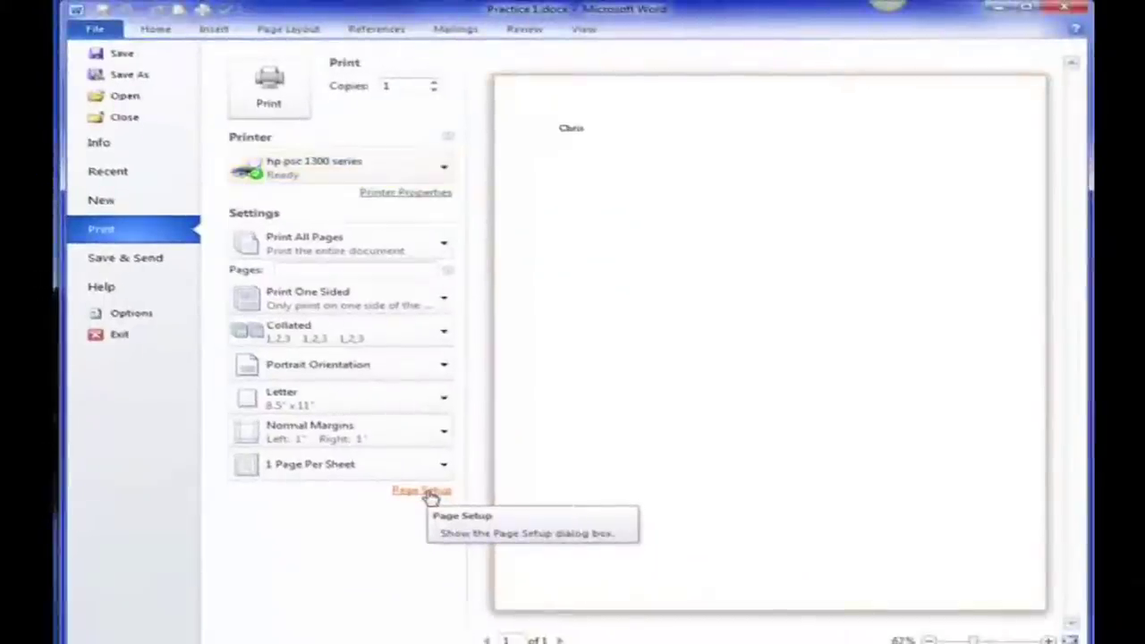
left_click(429, 497)
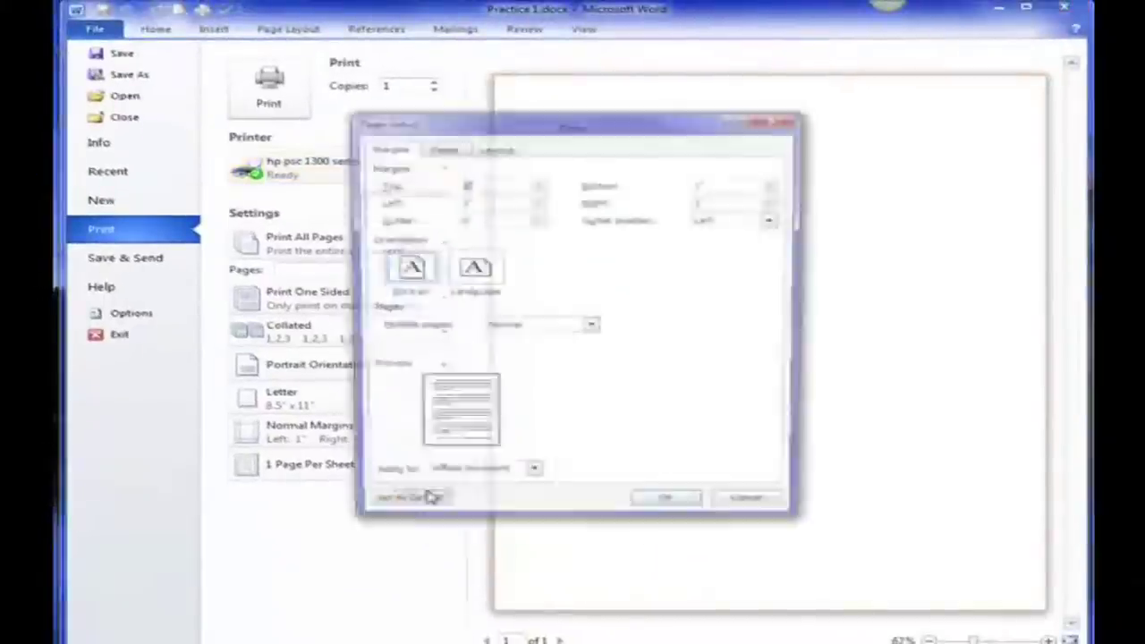
left_click(777, 121)
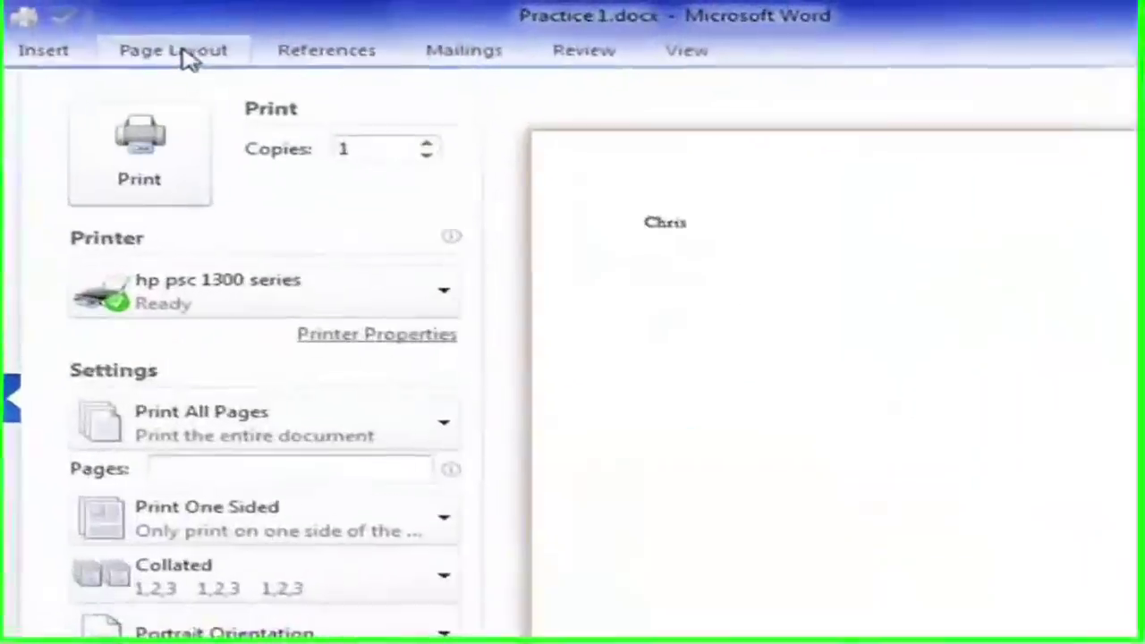
left_click(293, 33)
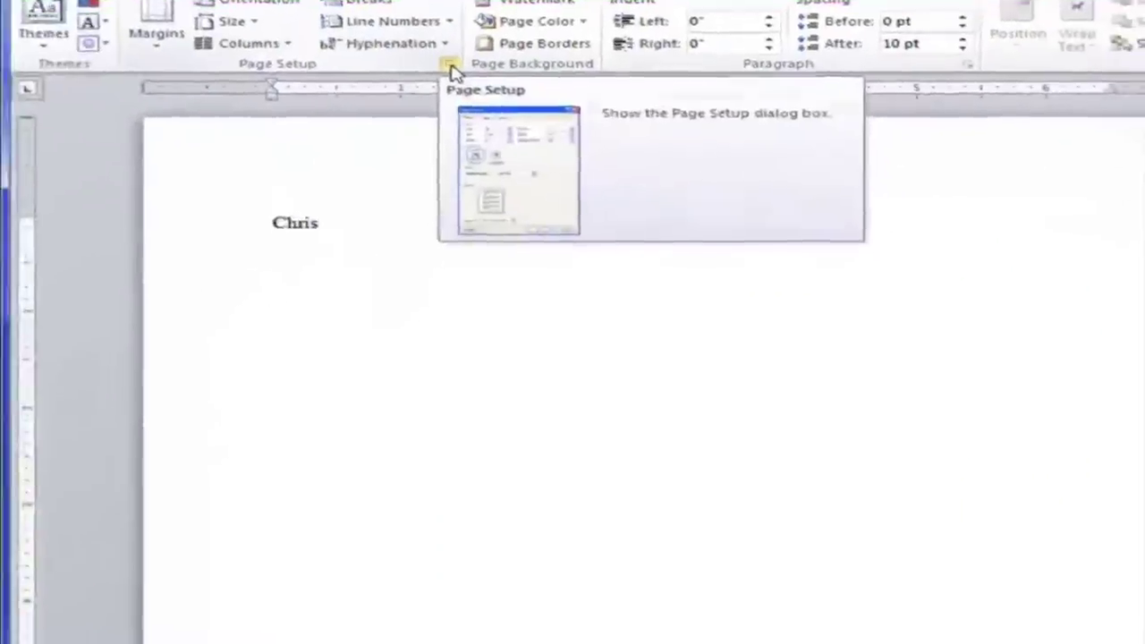
left_click(366, 173)
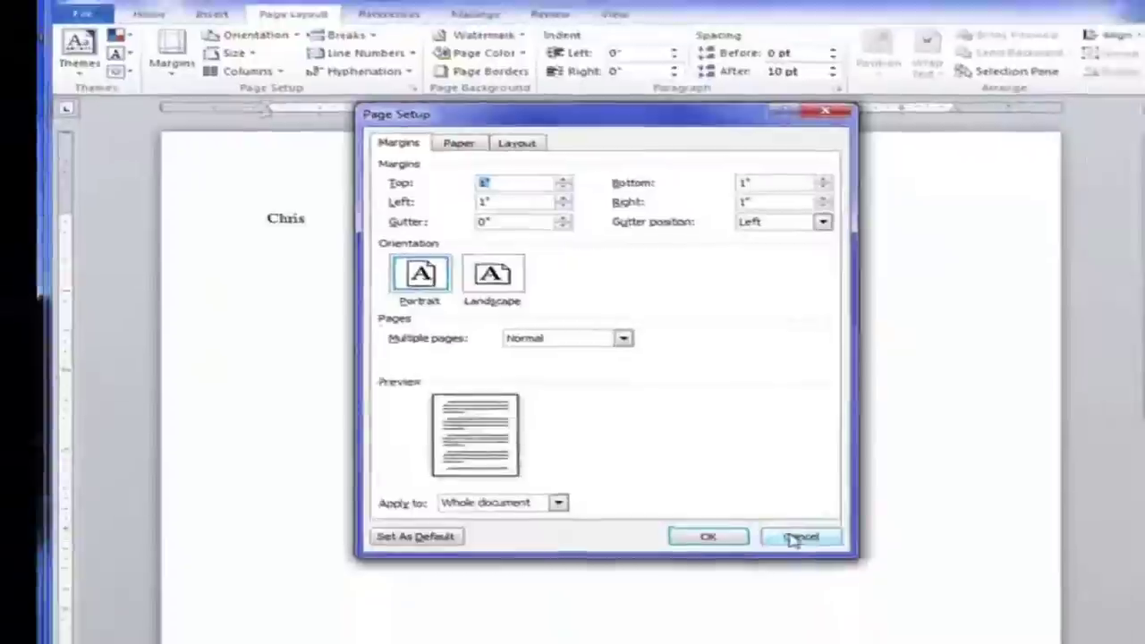
left_click(922, 610)
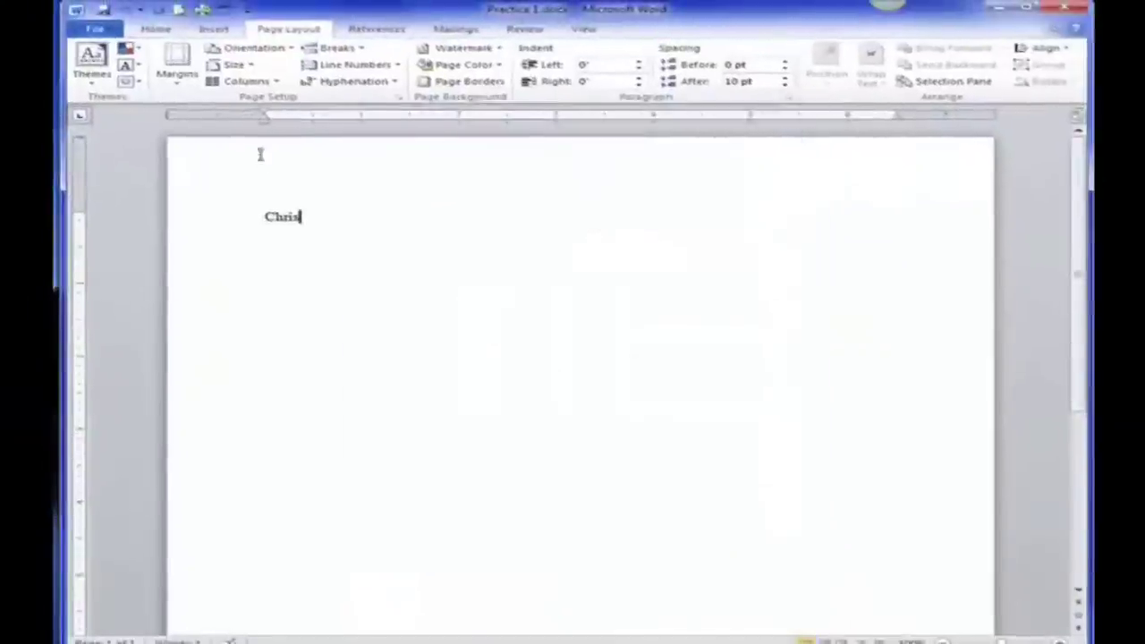
left_click(99, 32)
left_click(150, 229)
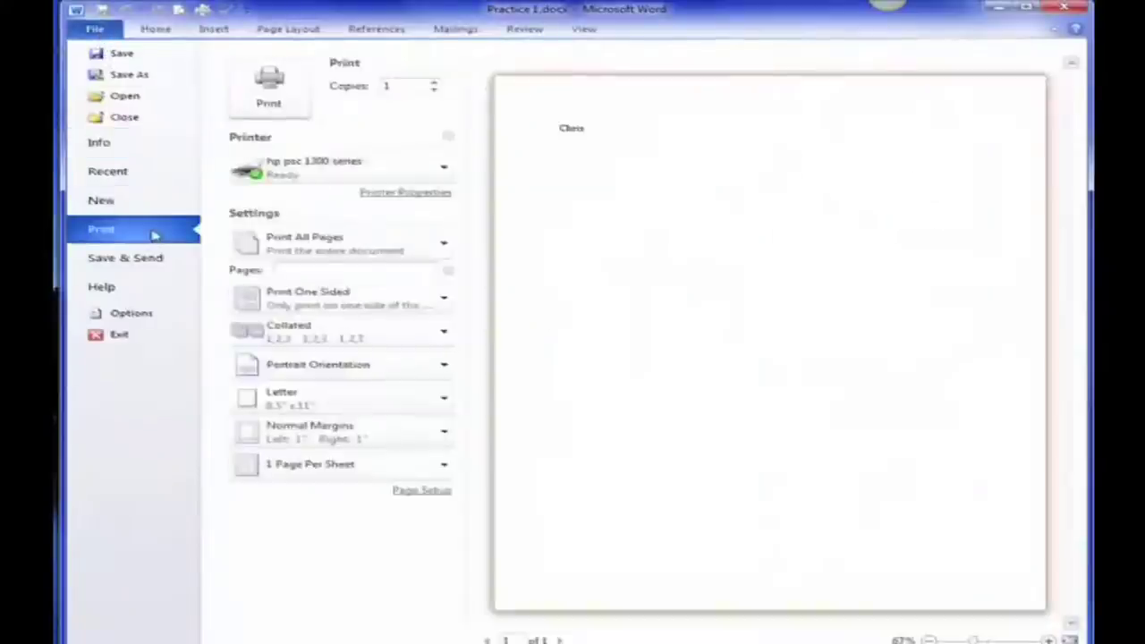
left_click(433, 491)
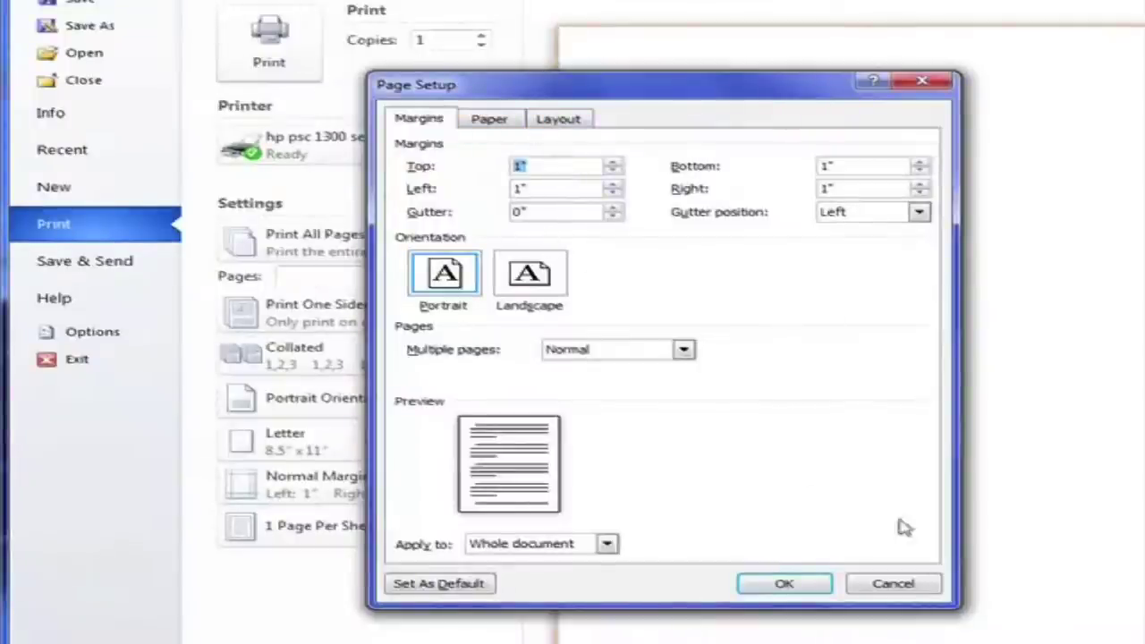
left_click(893, 583)
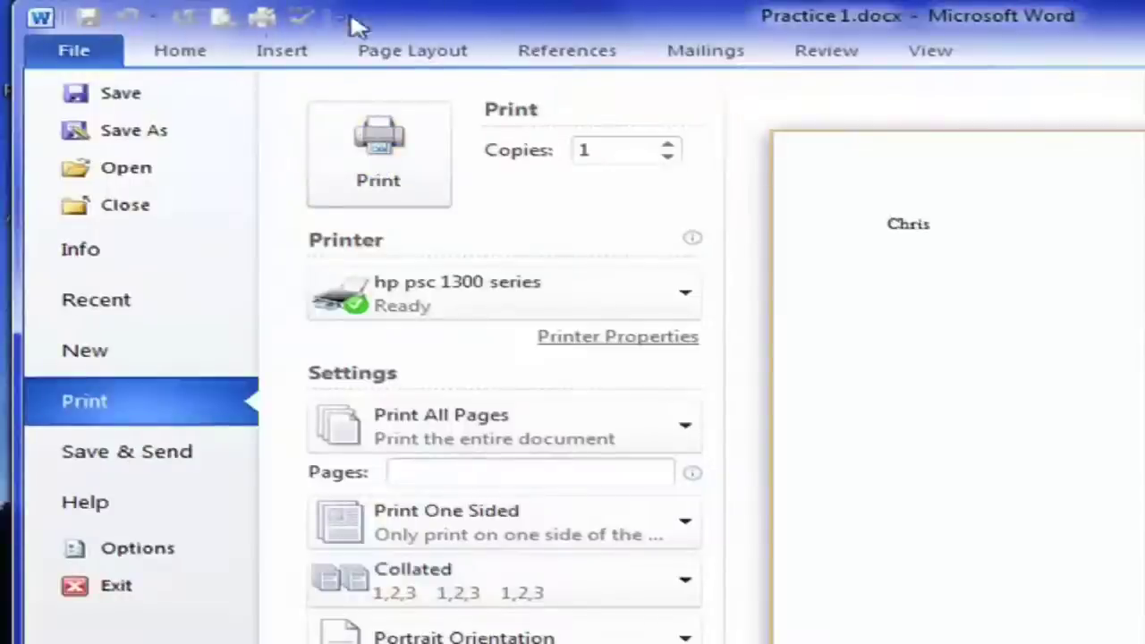
Step: Back in the document, add the line 'This is a test' below the name and save
left_click(177, 54)
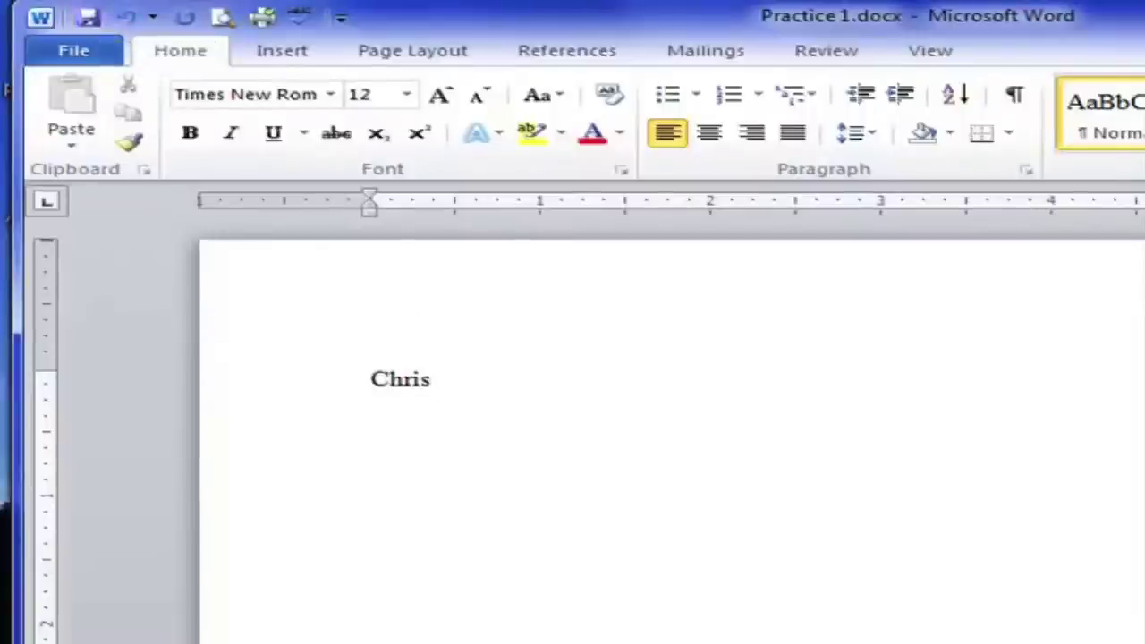
type("This is a test")
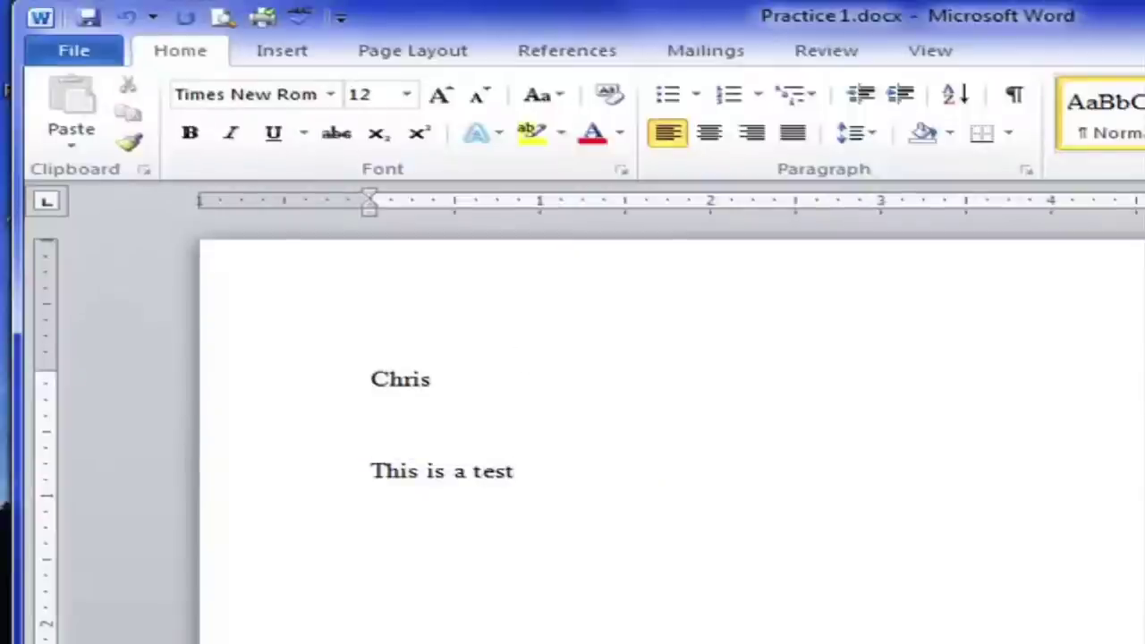
left_click(90, 20)
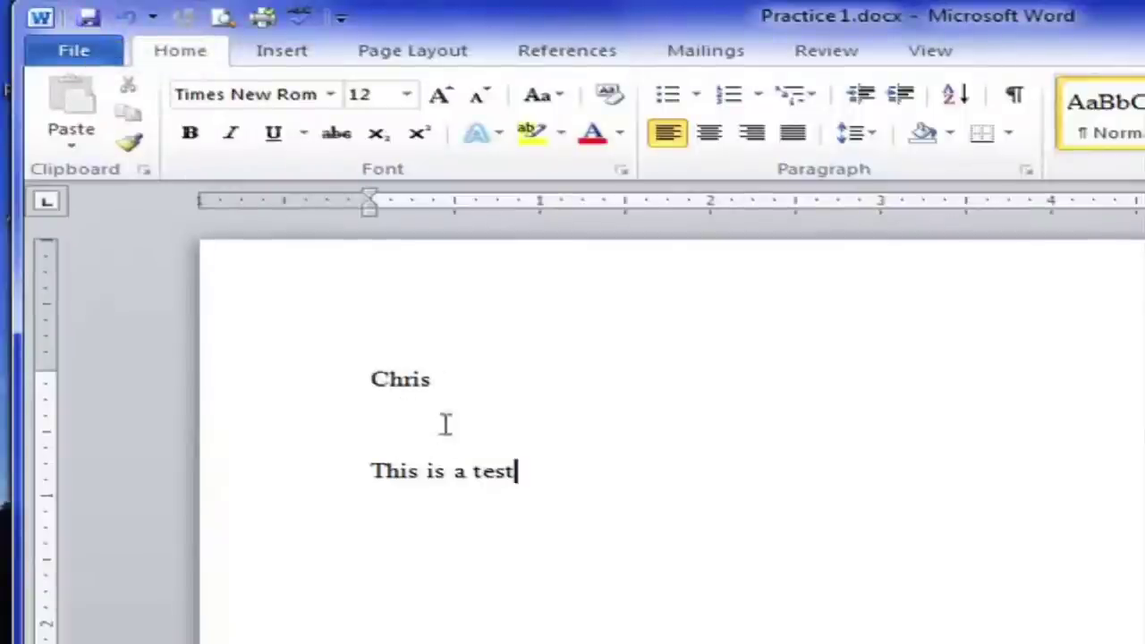
Step: Run Spelling & Grammar from the Quick Access Toolbar, then remove that command from it
left_click(341, 20)
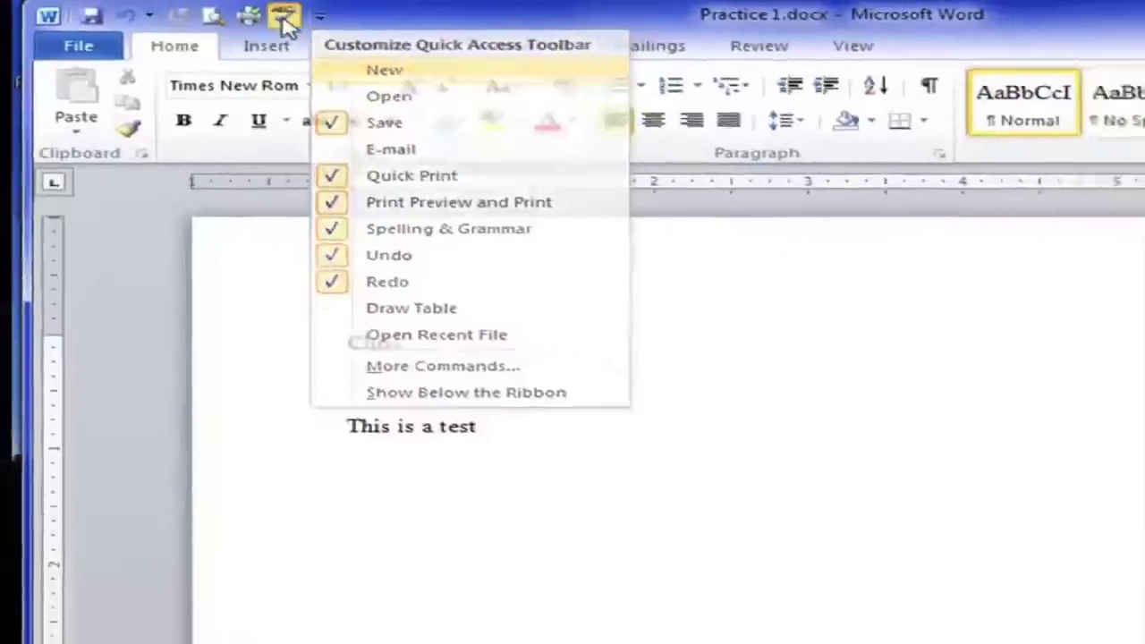
left_click(283, 18)
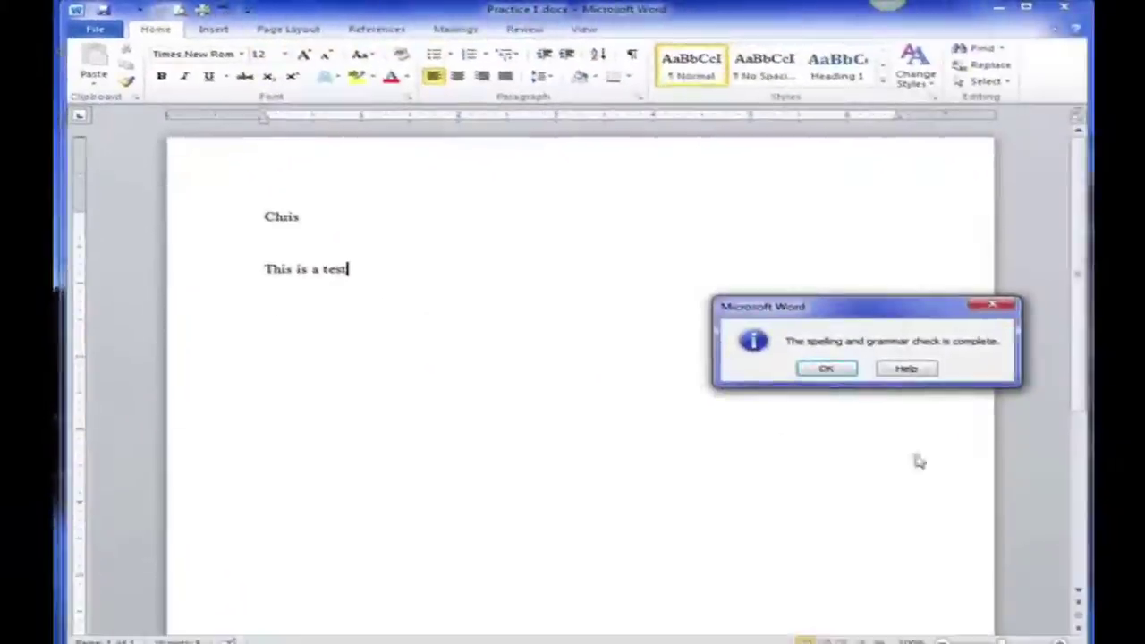
left_click(848, 372)
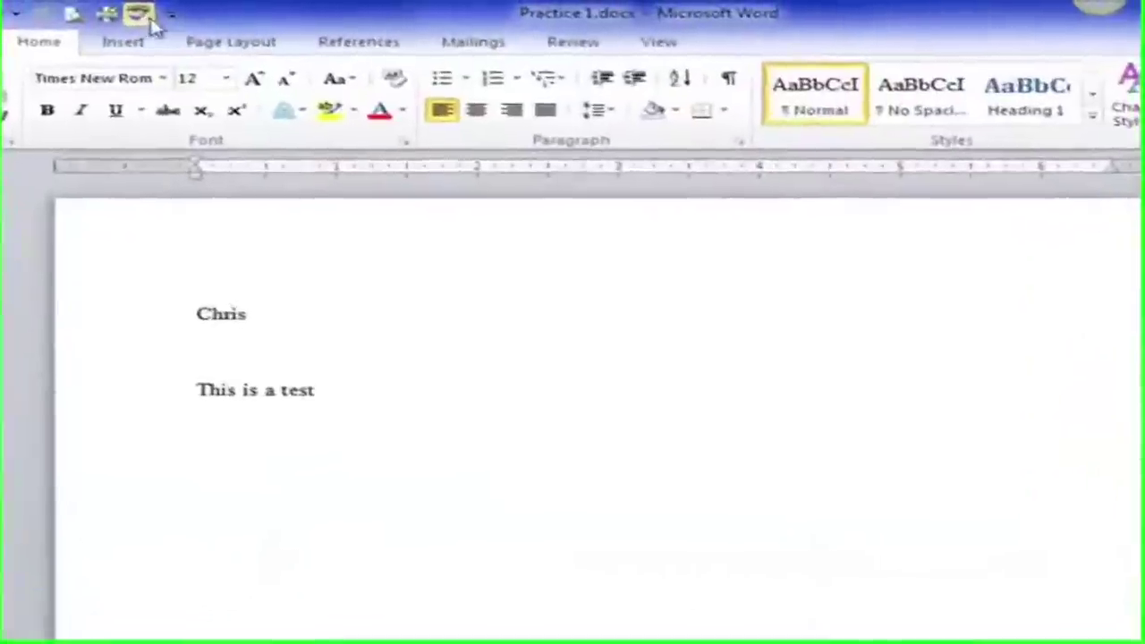
left_click(170, 13)
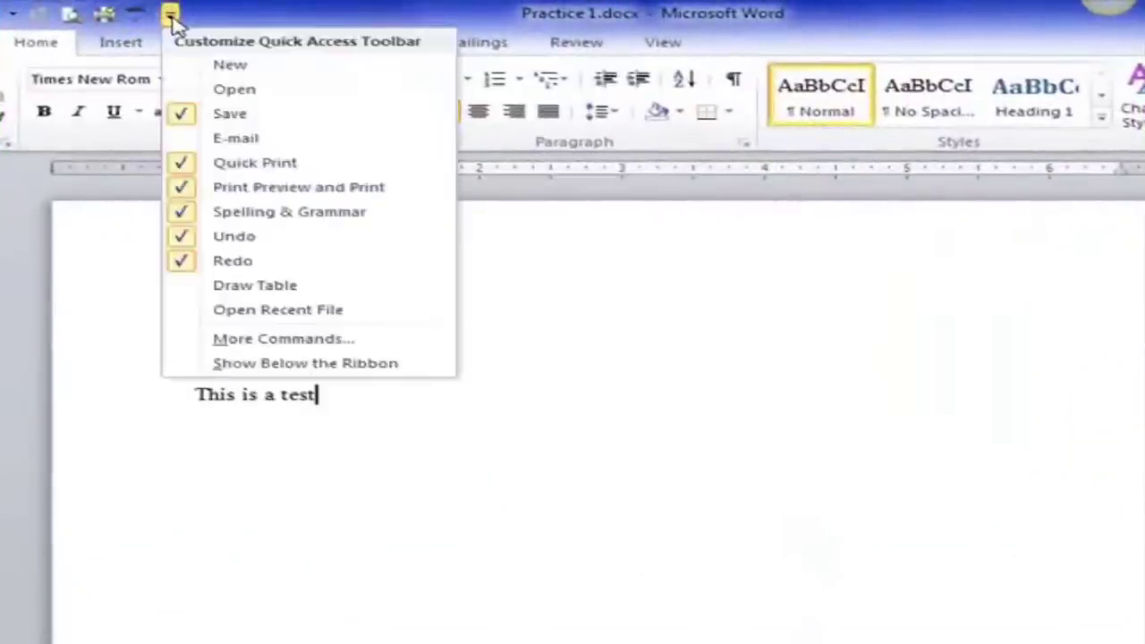
left_click(255, 215)
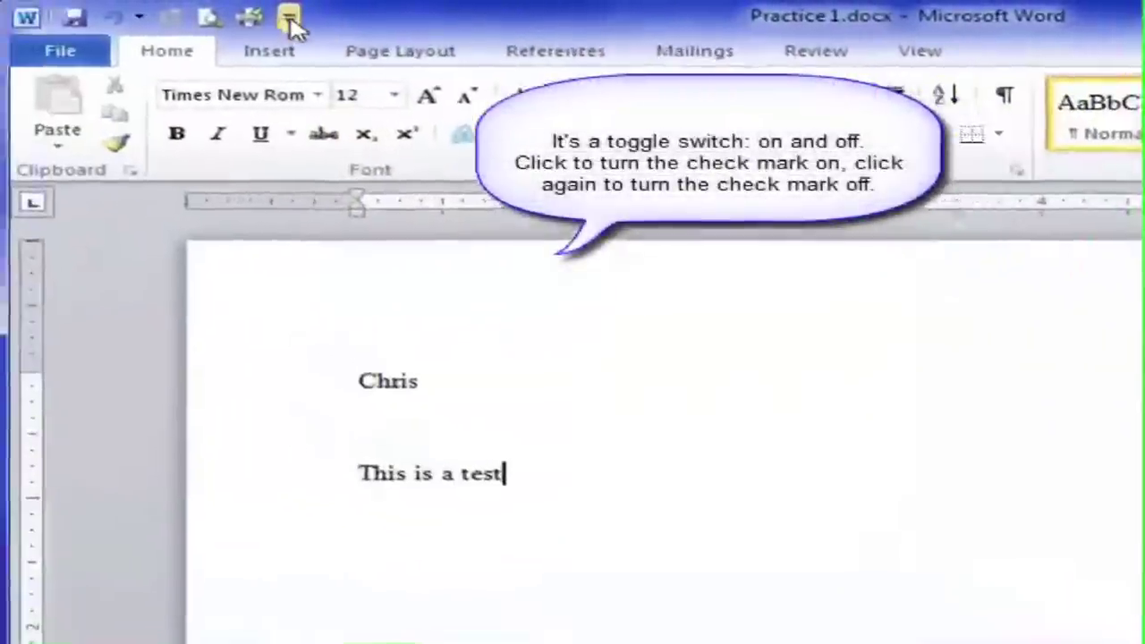
Step: Add Open Recent File to the Quick Access Toolbar, then remove it again
left_click(194, 18)
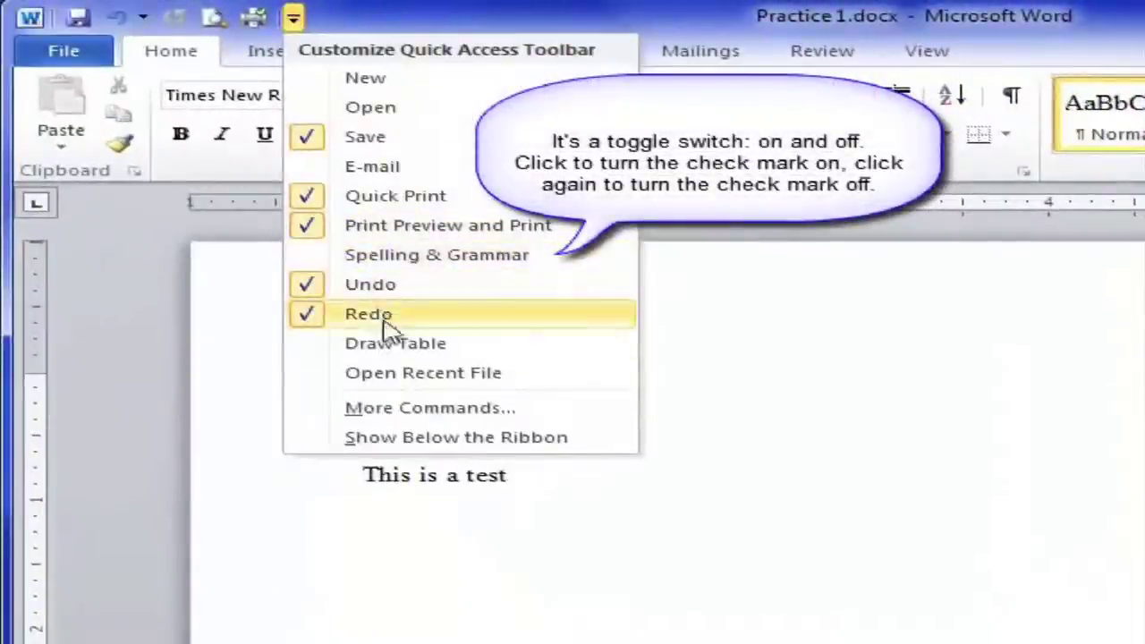
left_click(420, 373)
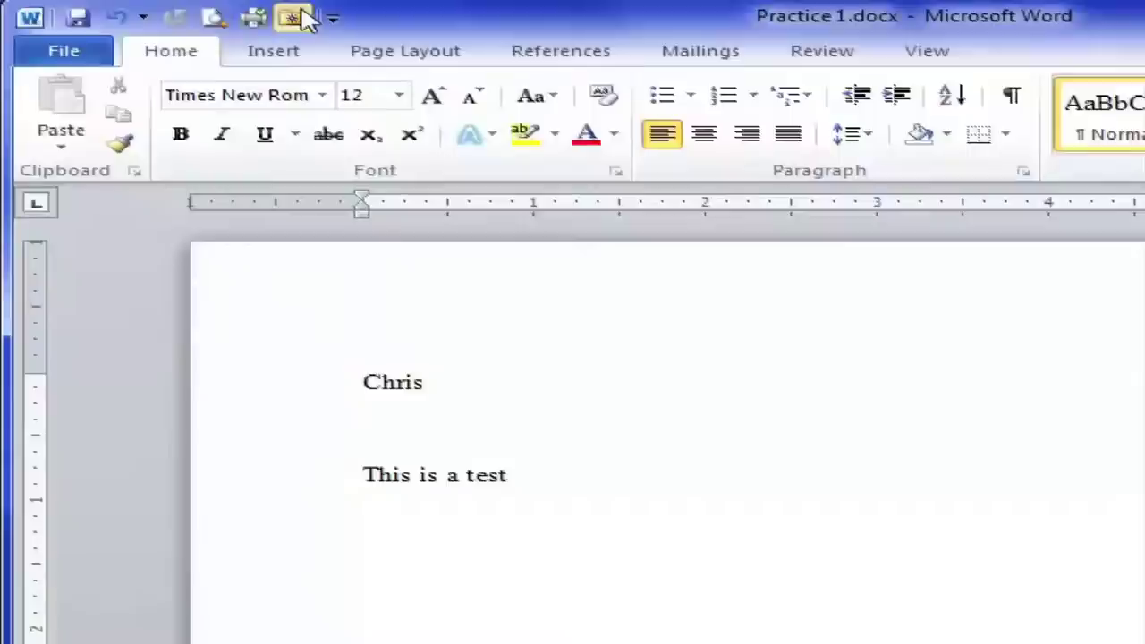
left_click(332, 18)
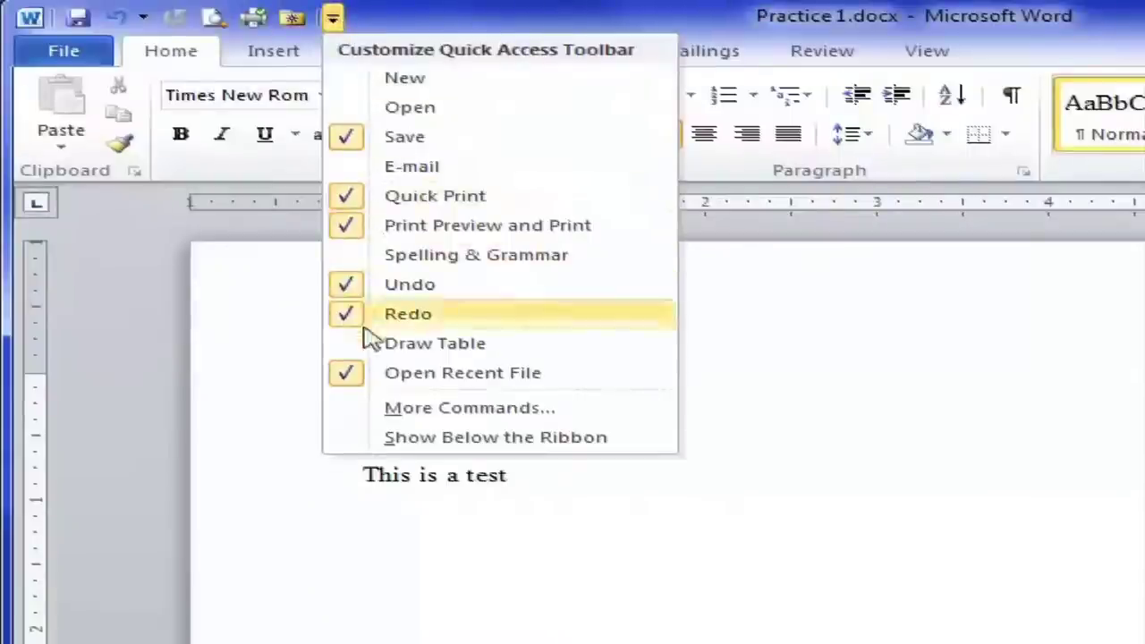
left_click(402, 373)
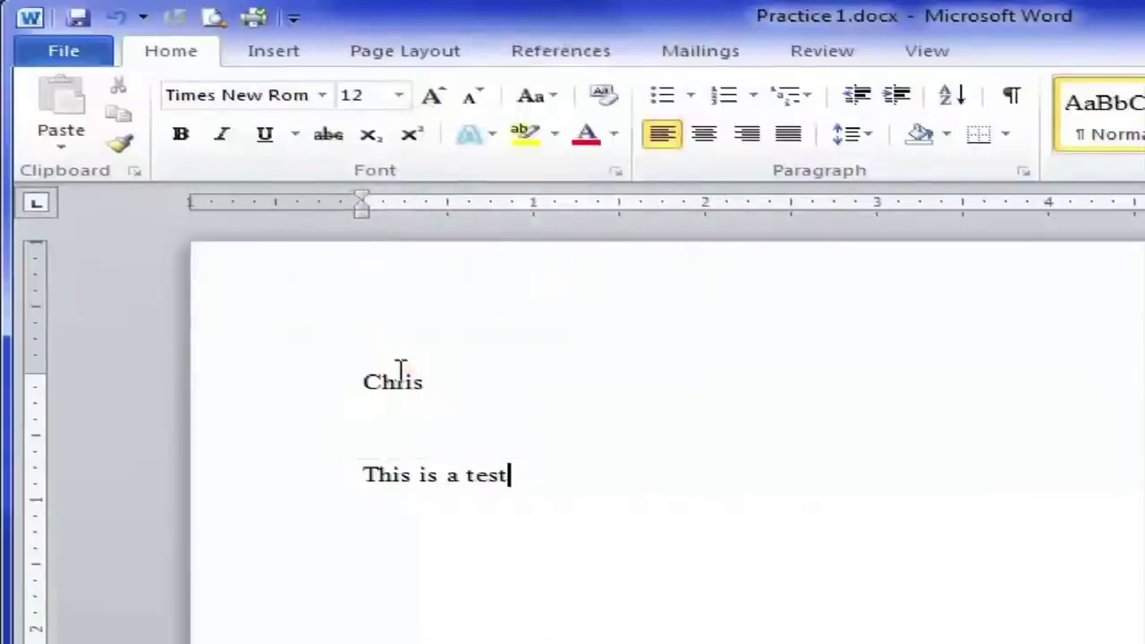
left_click(299, 19)
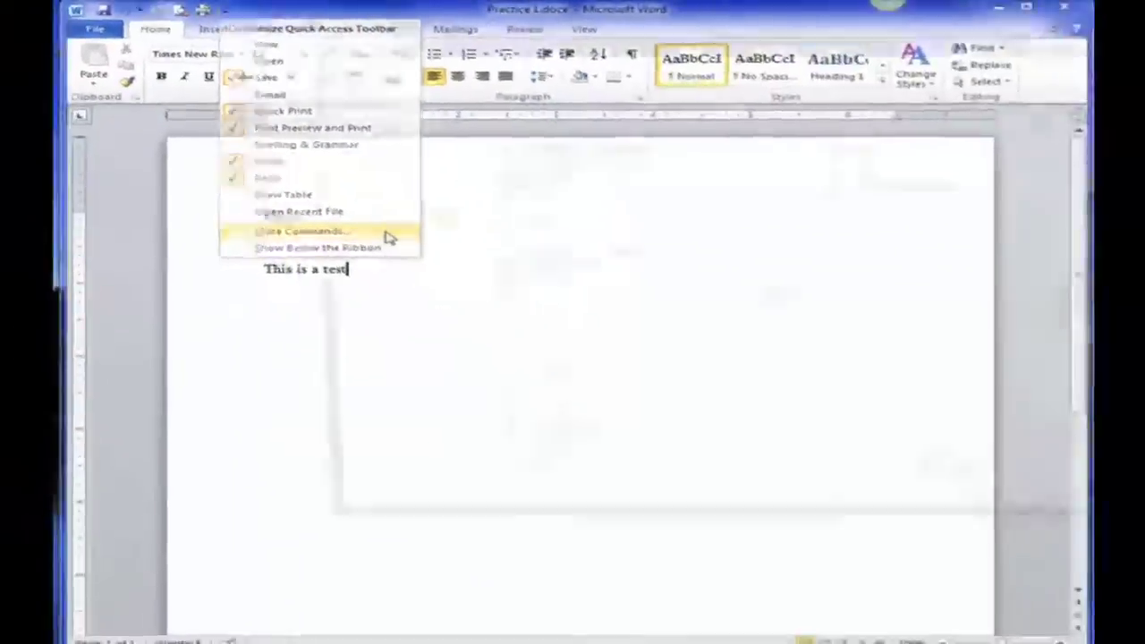
Step: In the Quick Access Toolbar options, add Find, remove it again, and confirm with OK
left_click(537, 409)
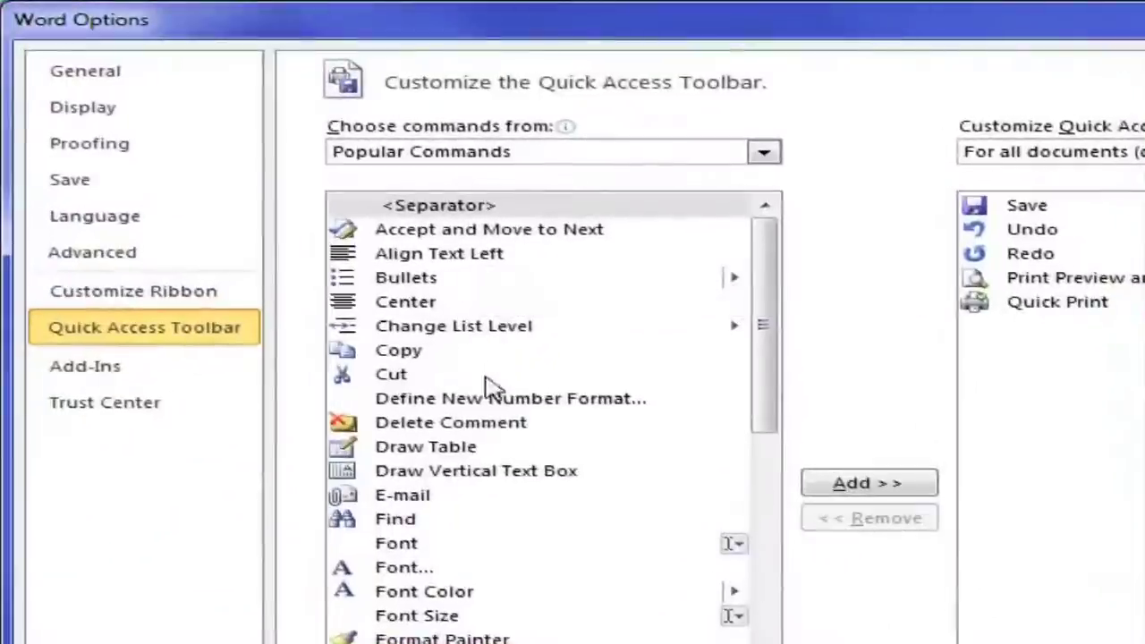
left_click(439, 526)
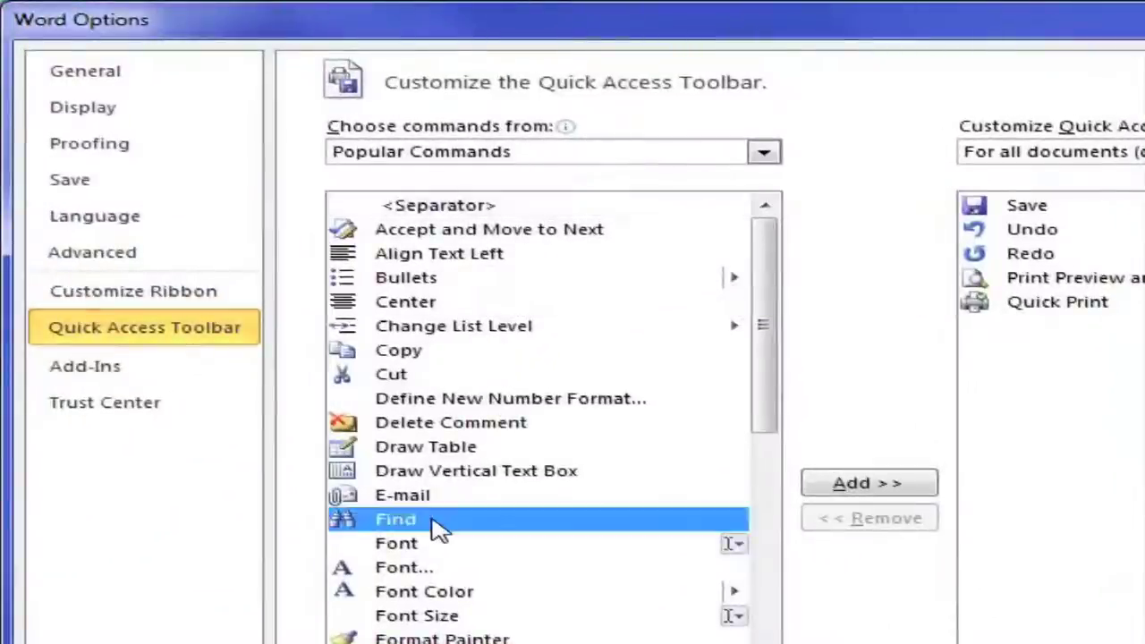
left_click(868, 490)
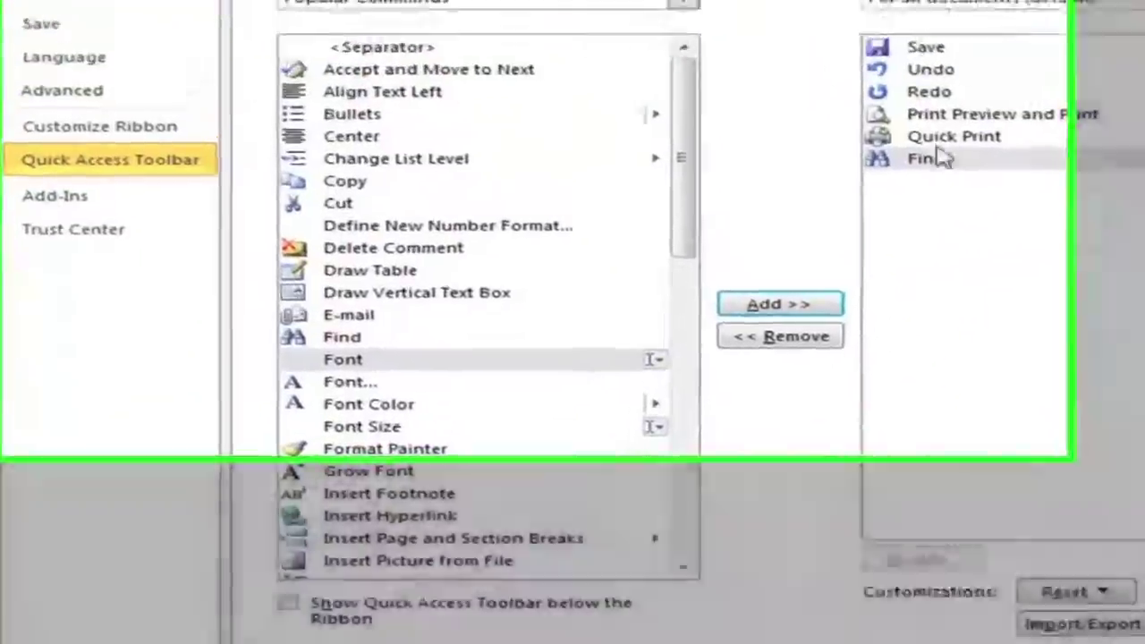
left_click(943, 158)
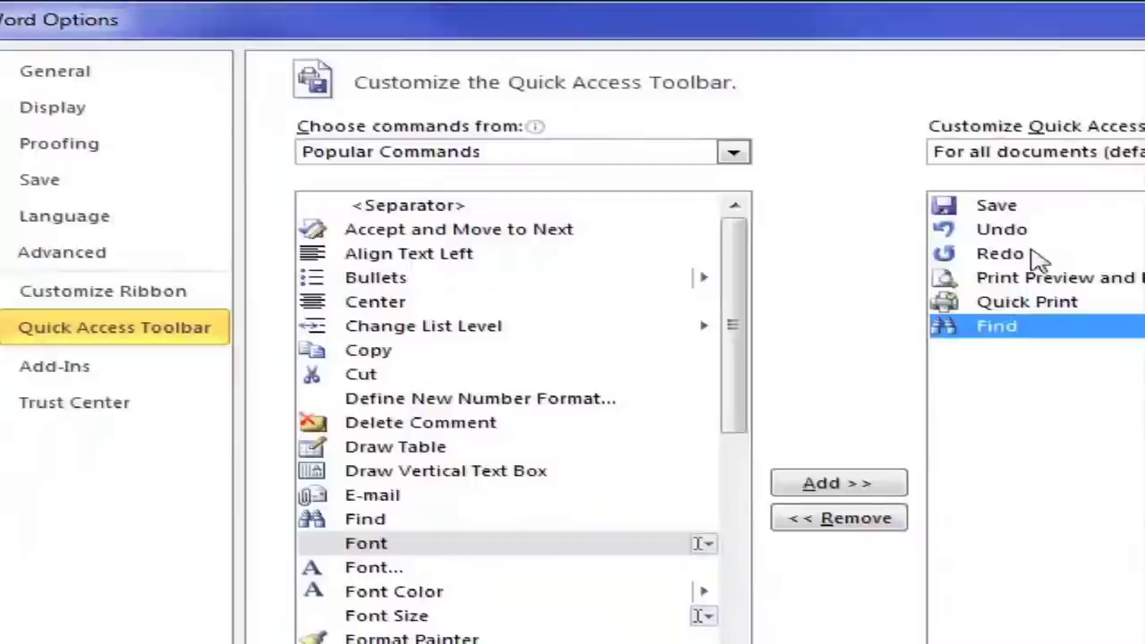
left_click(957, 93)
left_click(998, 322)
left_click(881, 528)
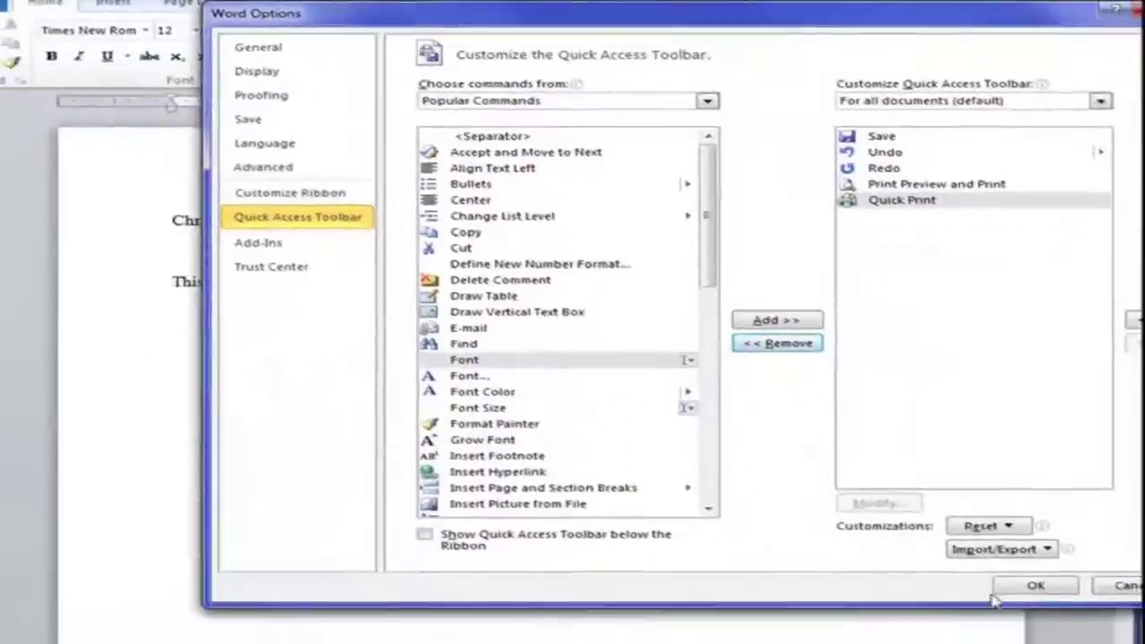
left_click(1036, 586)
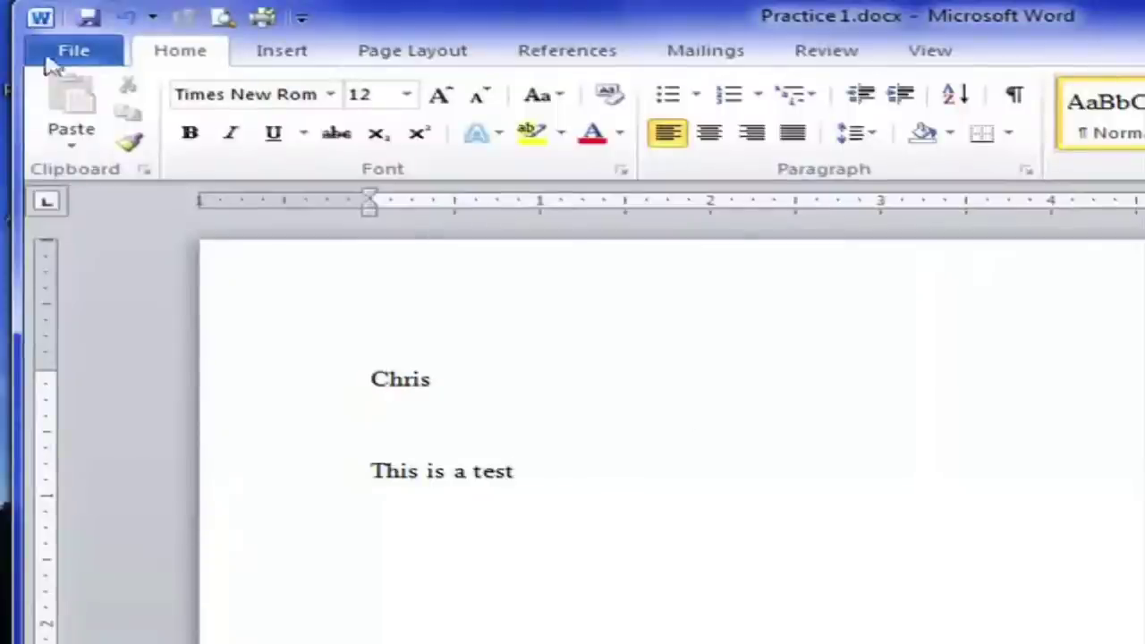
Step: Open and cancel the Save As window, then show the Print page for Practice 1
left_click(82, 57)
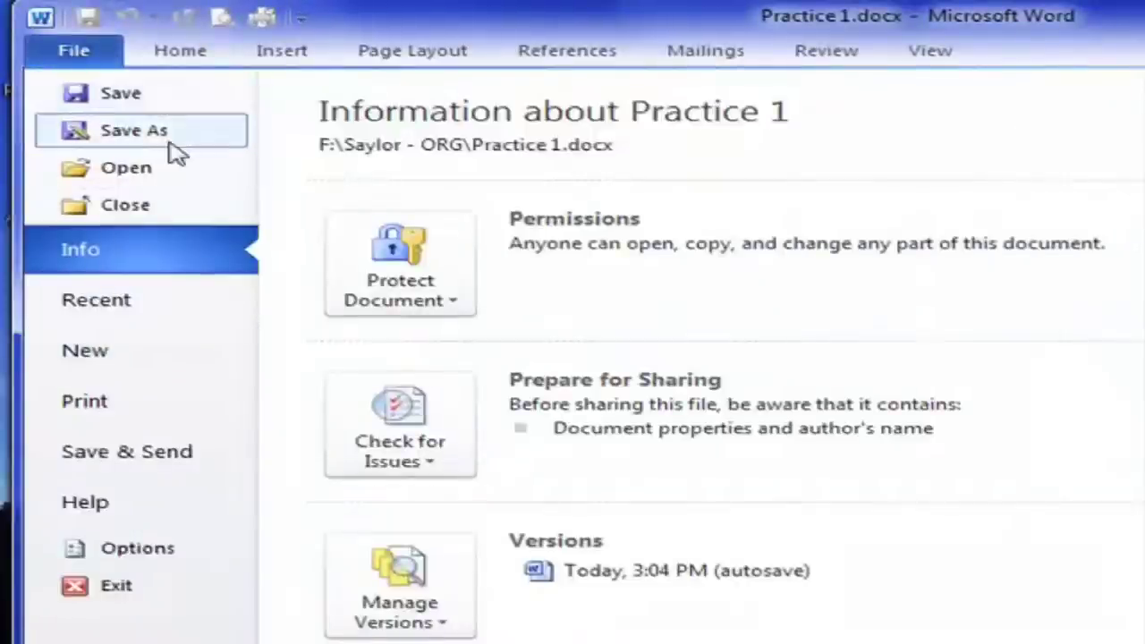
left_click(170, 95)
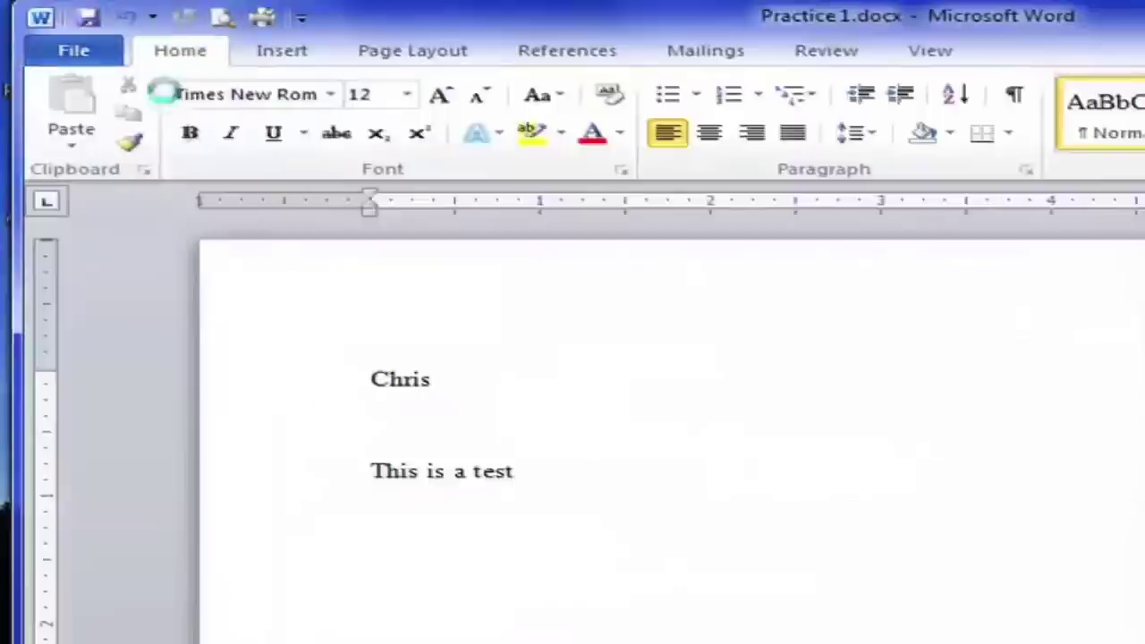
left_click(89, 54)
left_click(116, 100)
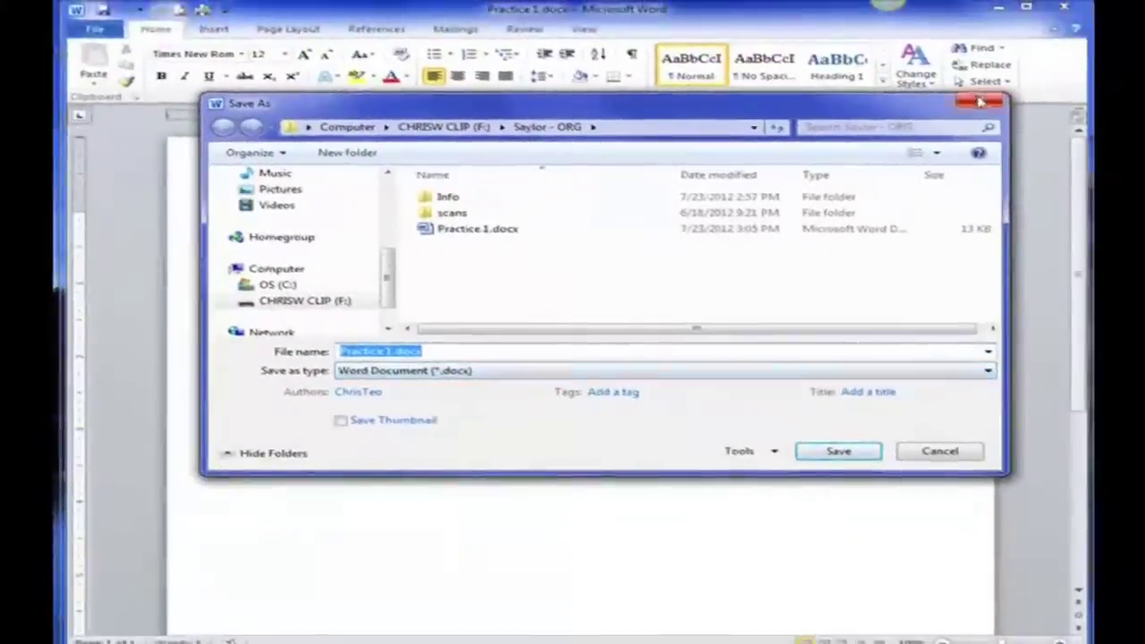
left_click(980, 102)
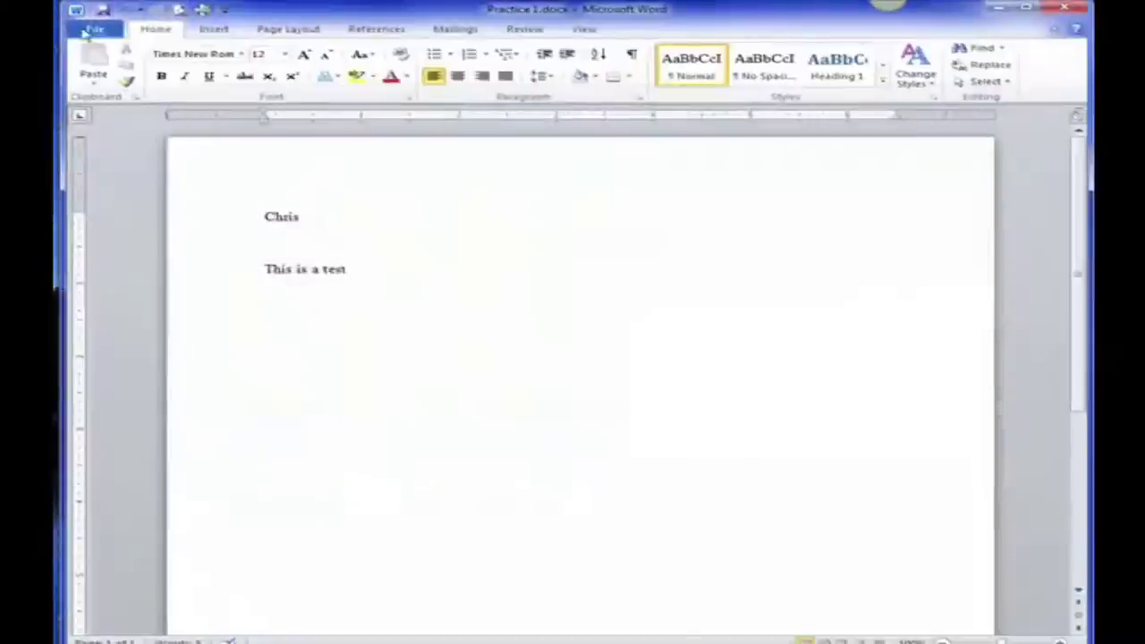
left_click(95, 28)
left_click(100, 230)
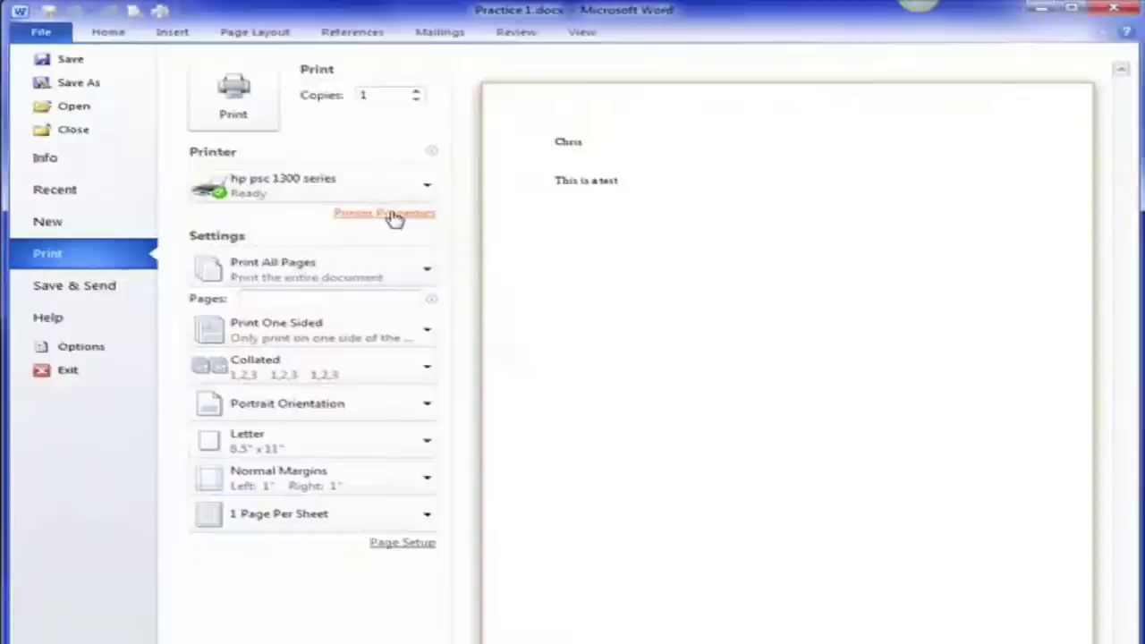
left_click(391, 218)
left_click_drag(329, 38, 788, 94)
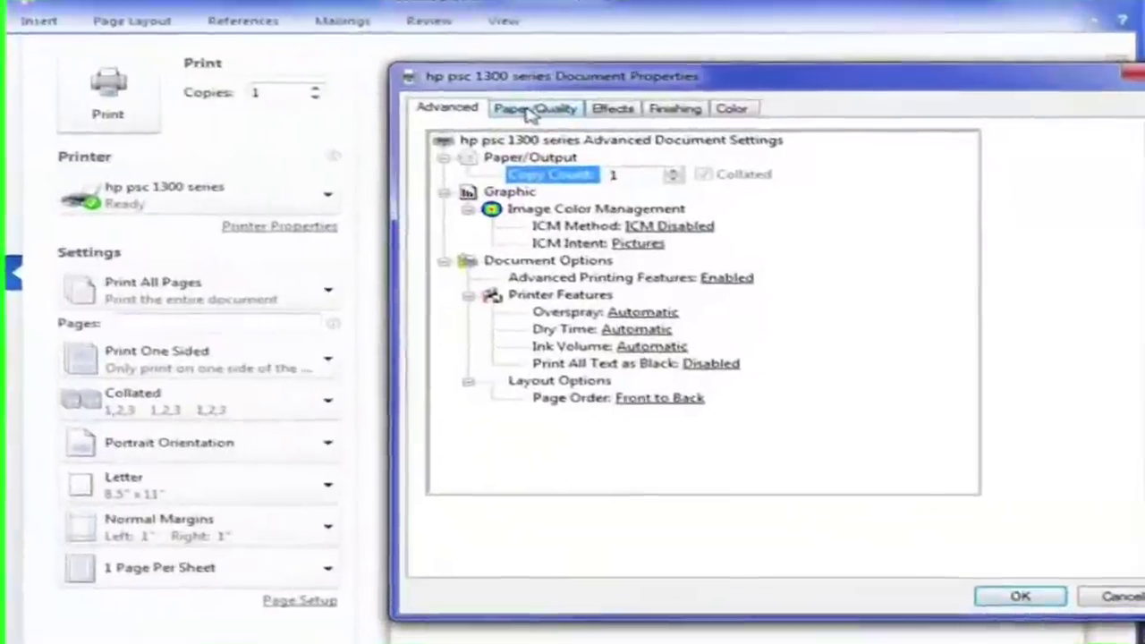
left_click(605, 110)
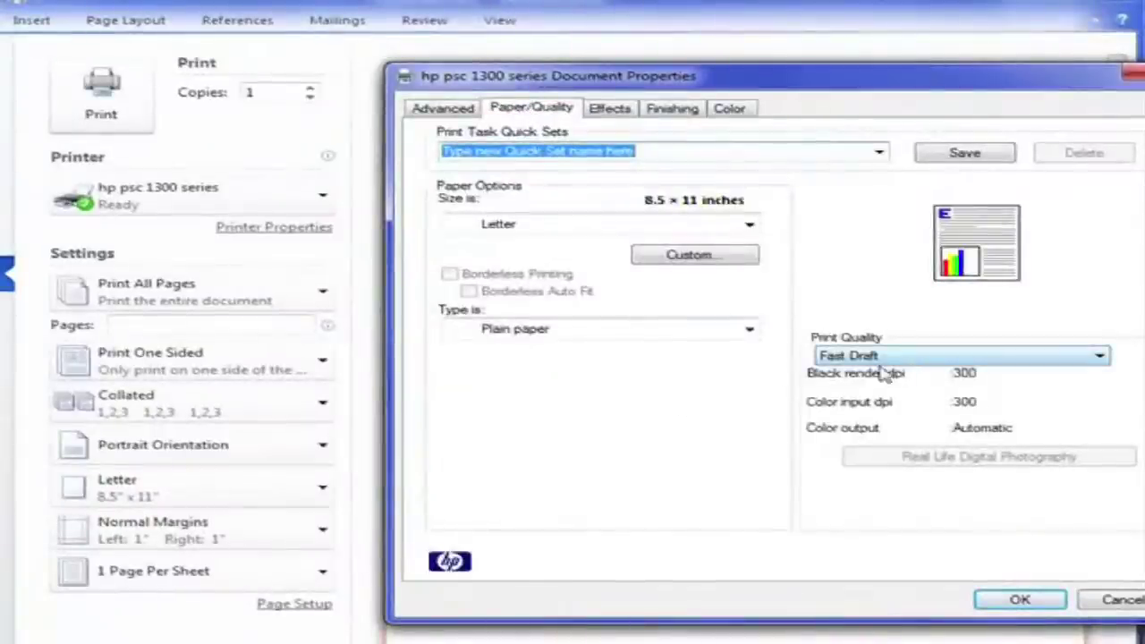
left_click(912, 359)
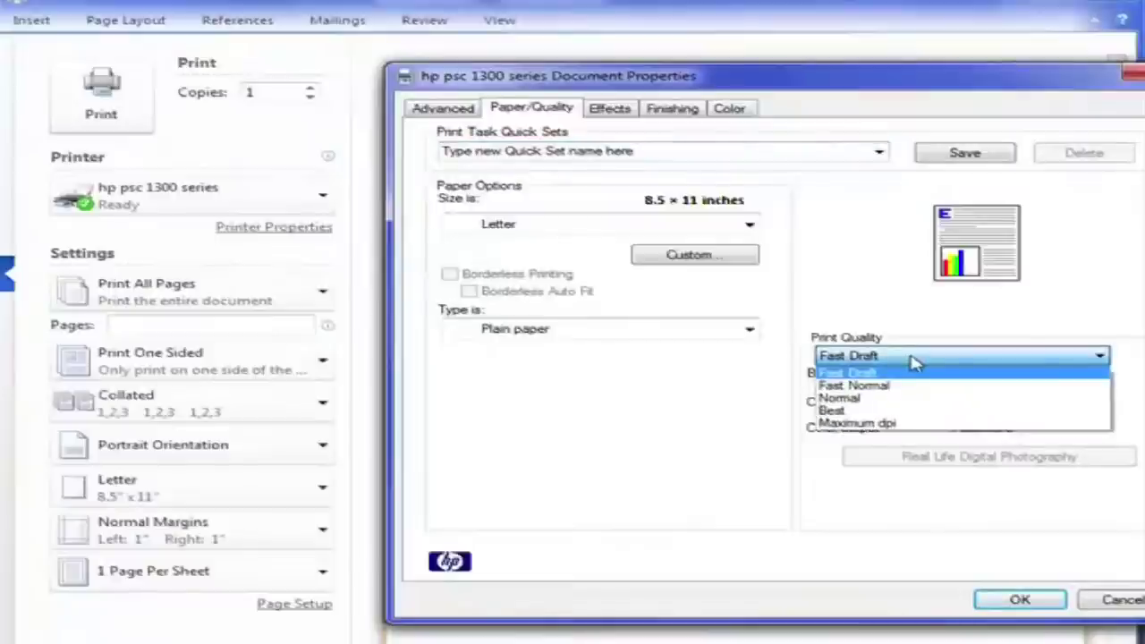
left_click(912, 360)
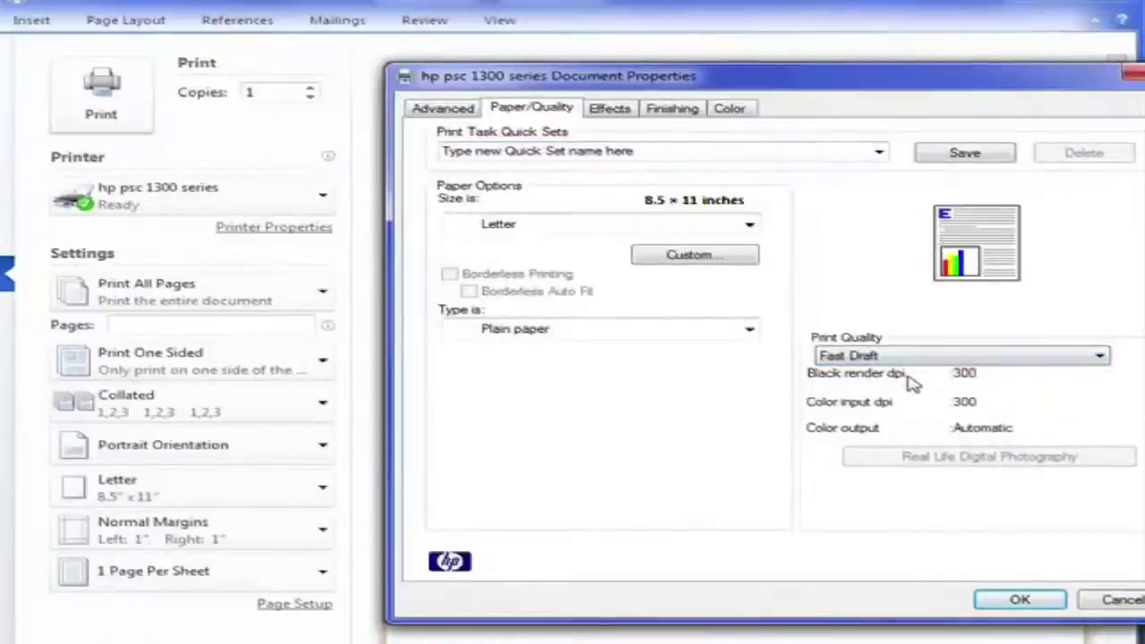
left_click(939, 362)
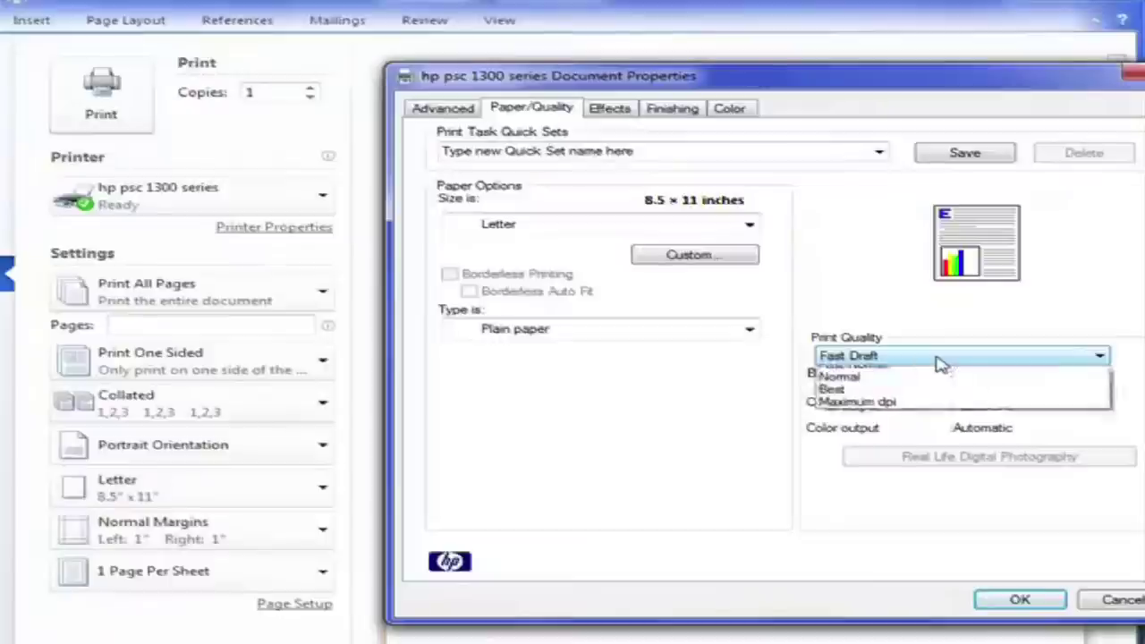
left_click(936, 407)
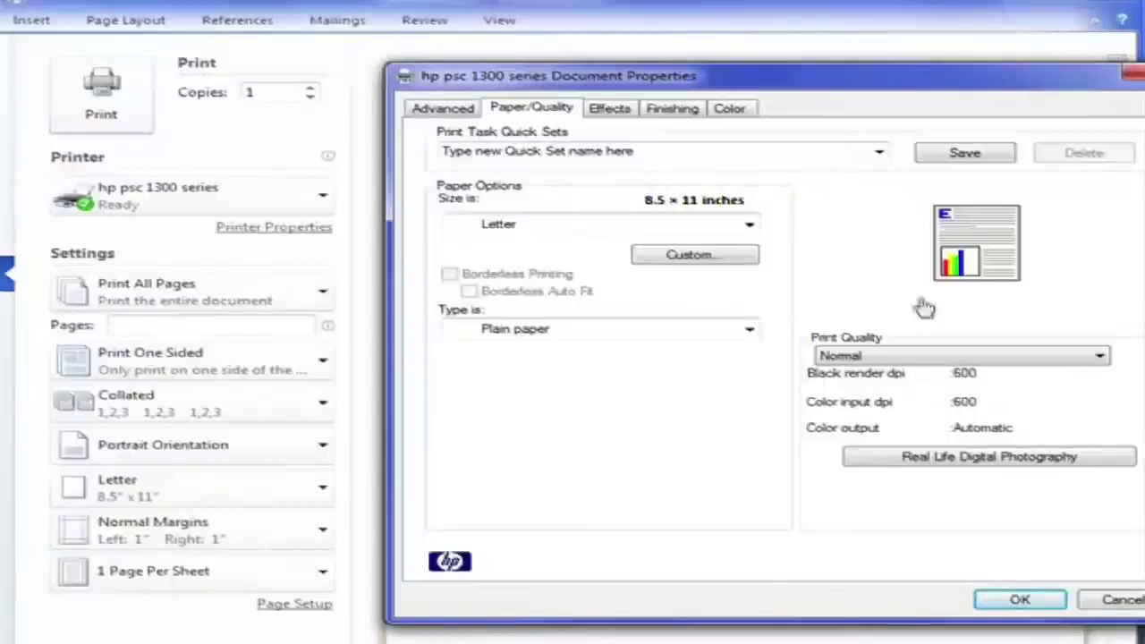
left_click_drag(930, 85, 691, 69)
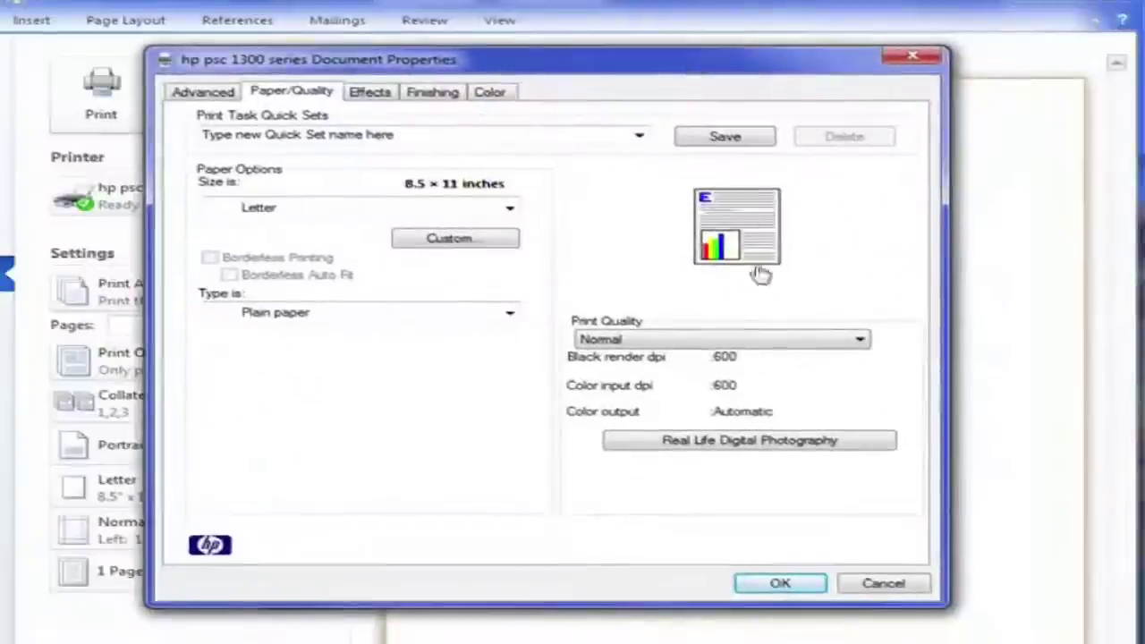
left_click(643, 345)
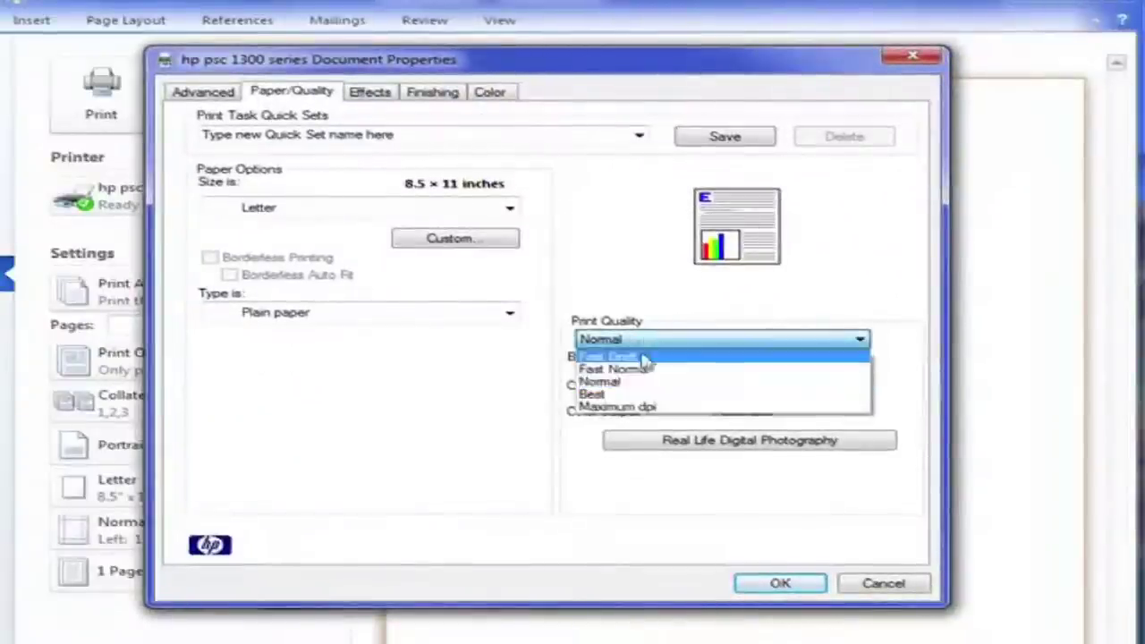
left_click(665, 357)
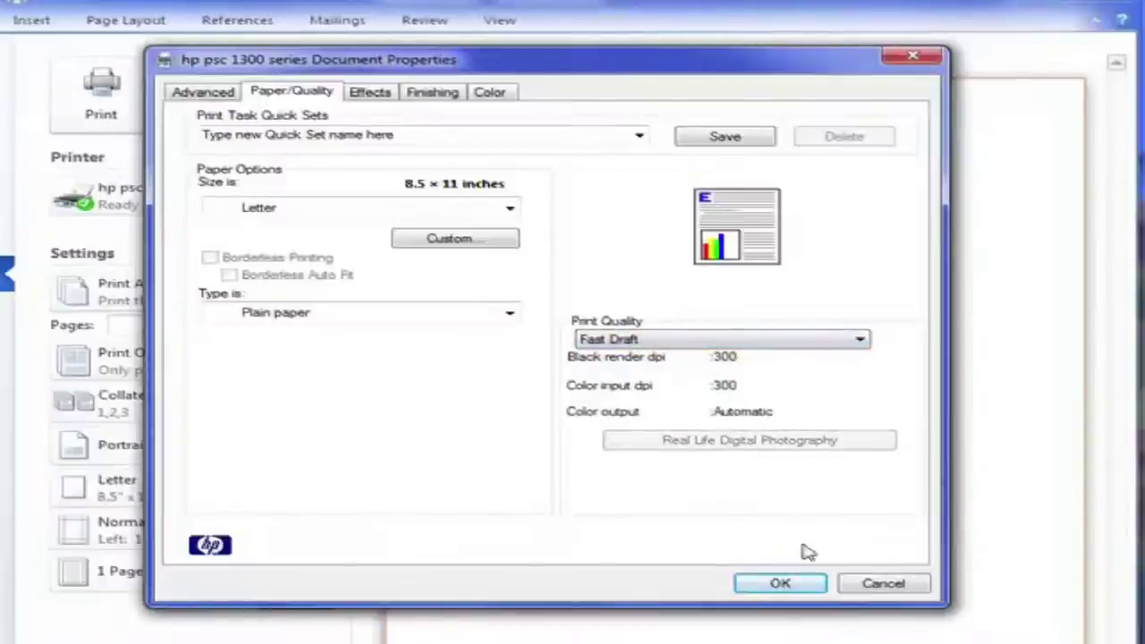
left_click(808, 585)
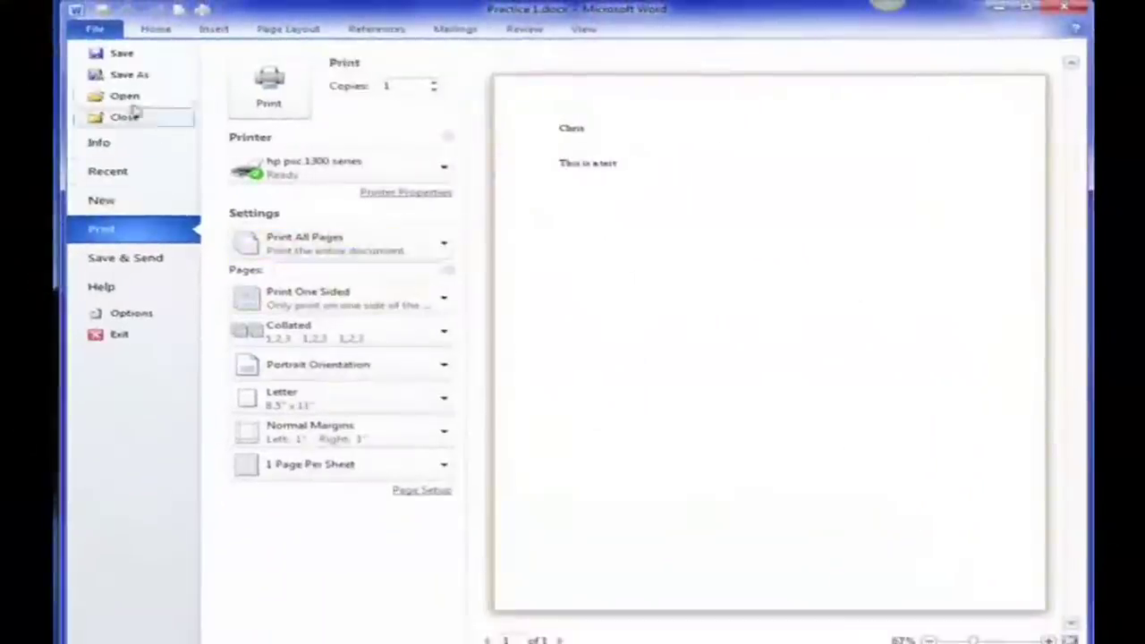
Step: Return to the document, then add Open to the Quick Access Toolbar and remove it
left_click(106, 34)
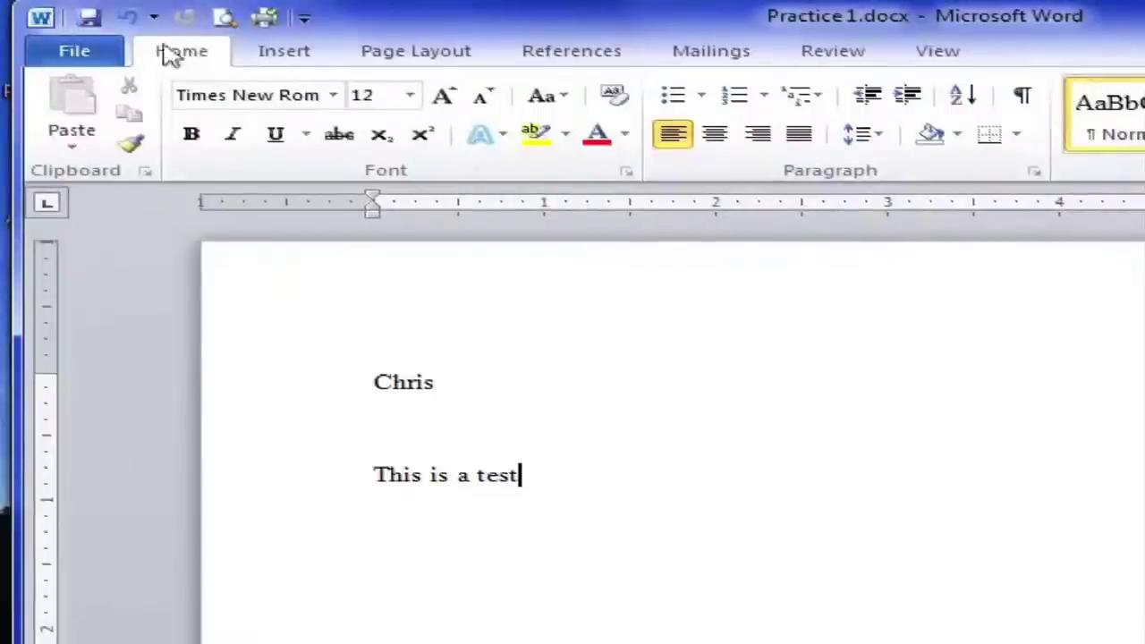
left_click(305, 18)
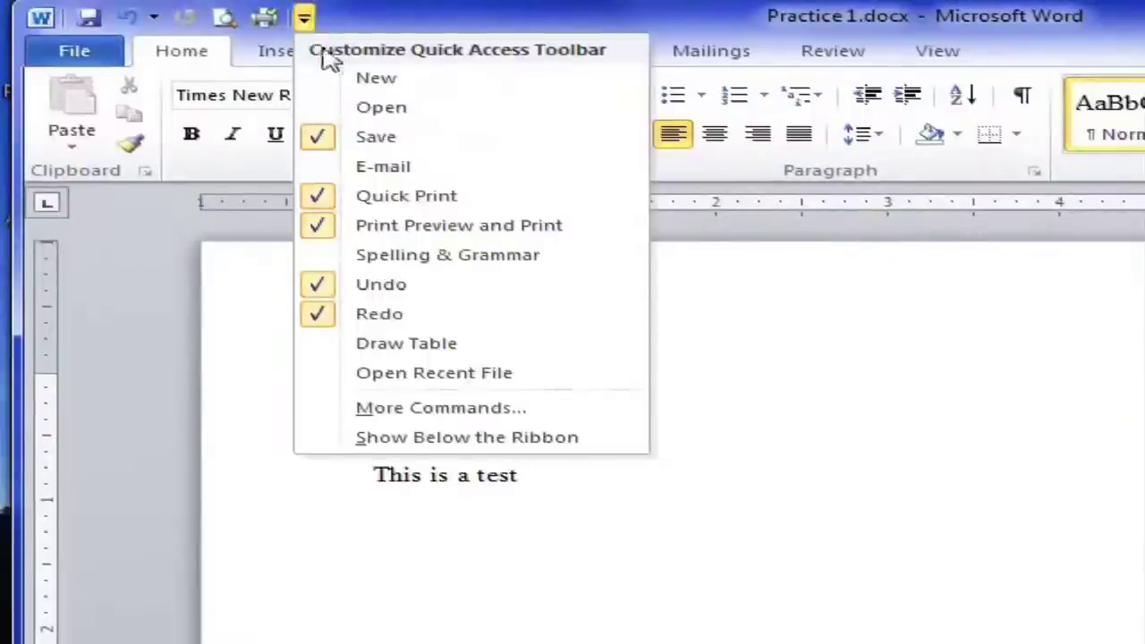
left_click(376, 108)
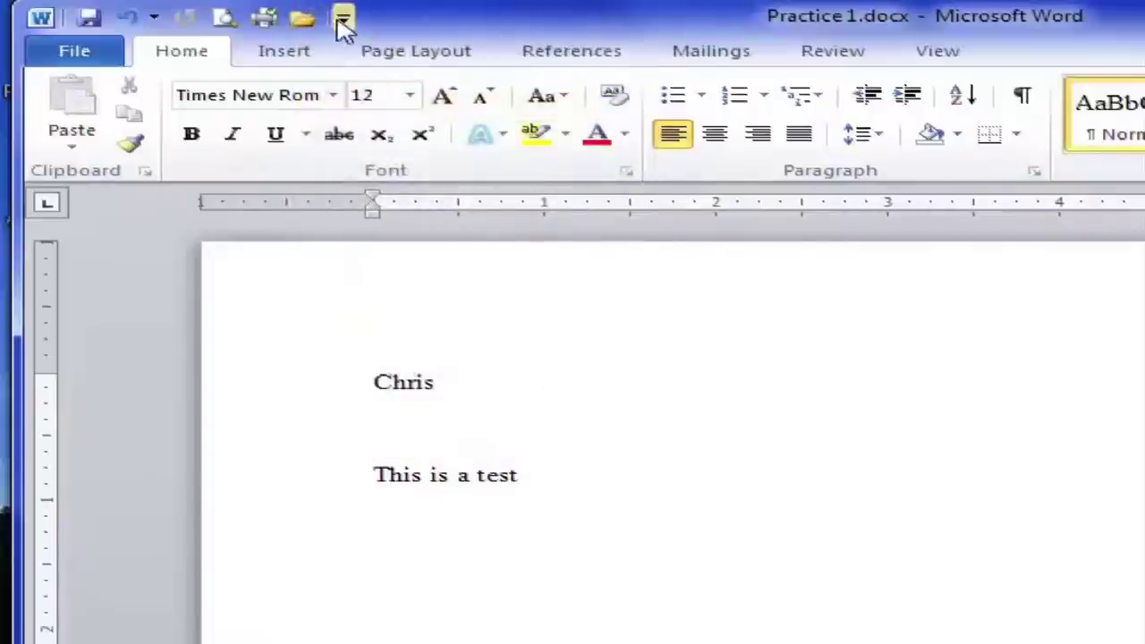
left_click(343, 18)
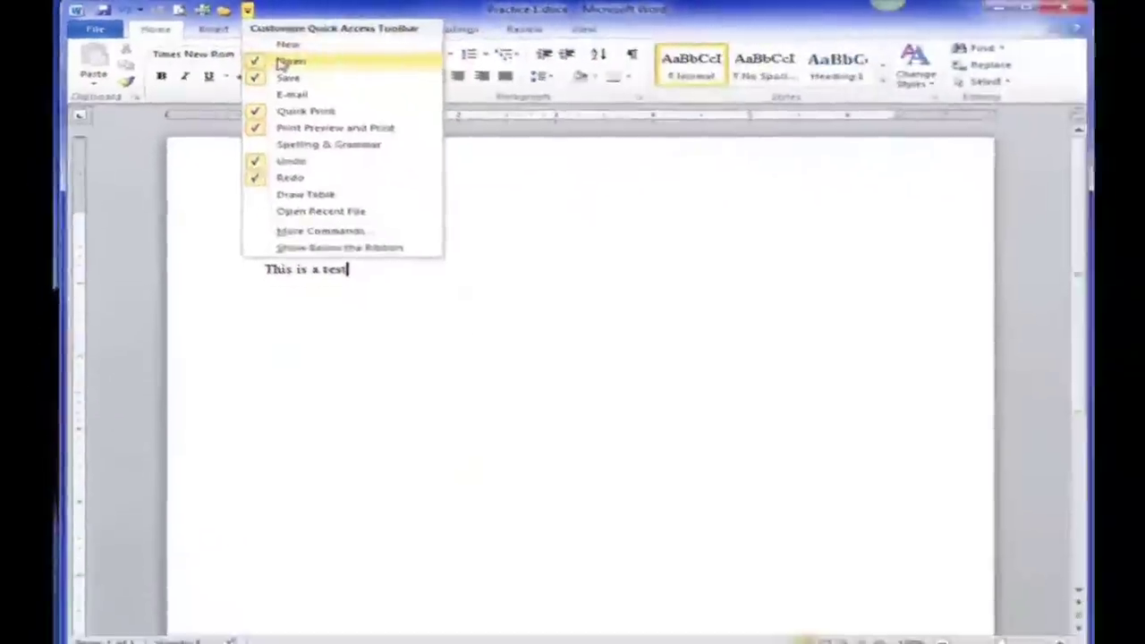
left_click(344, 84)
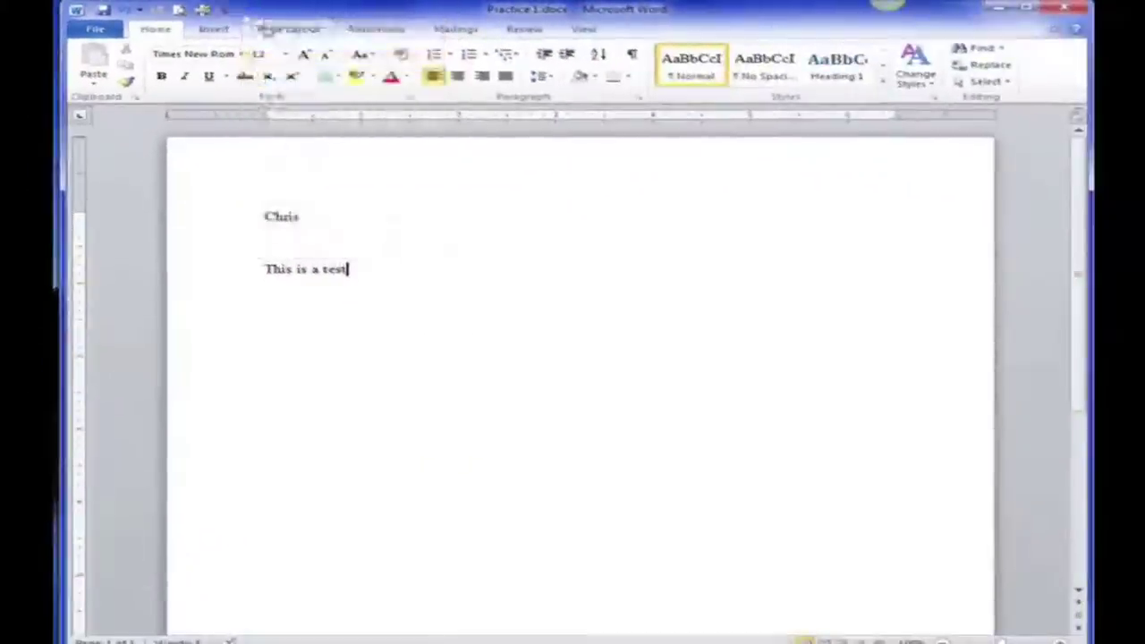